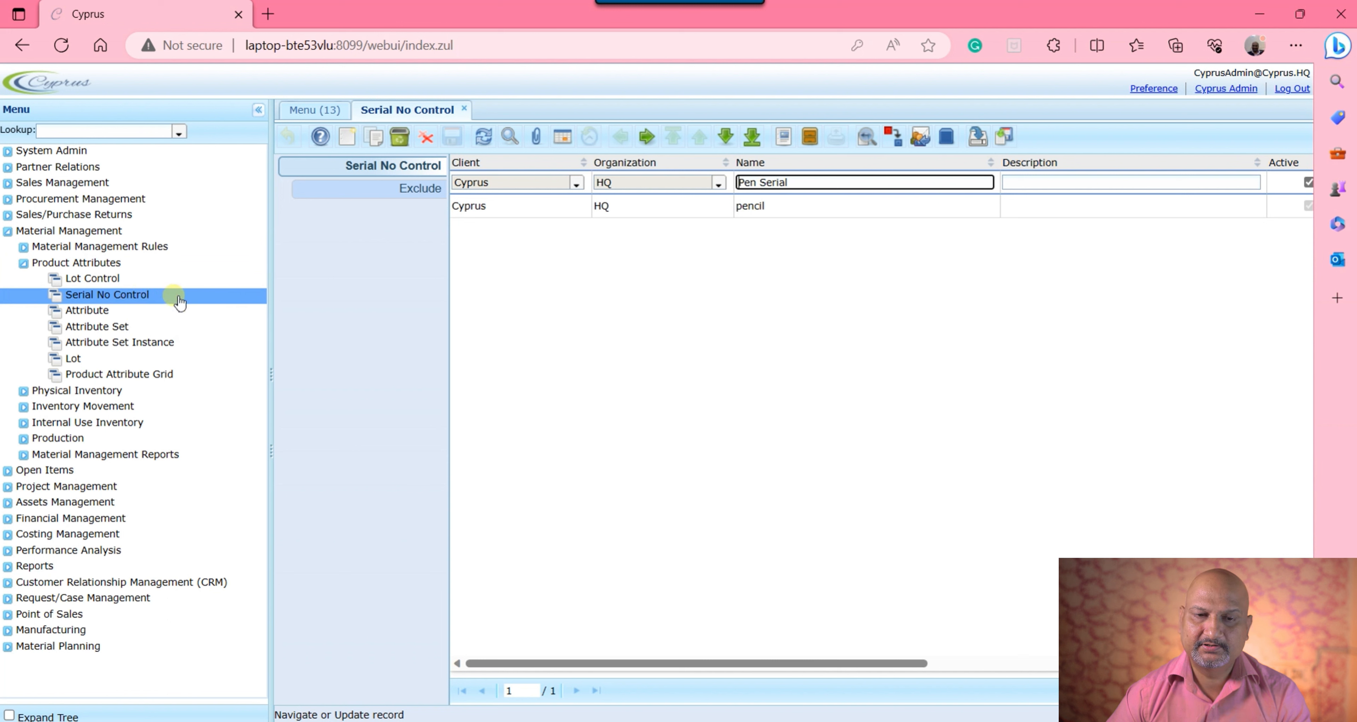
# Create a serial number control record named Fan and save it.
pyautogui.click(562, 138)
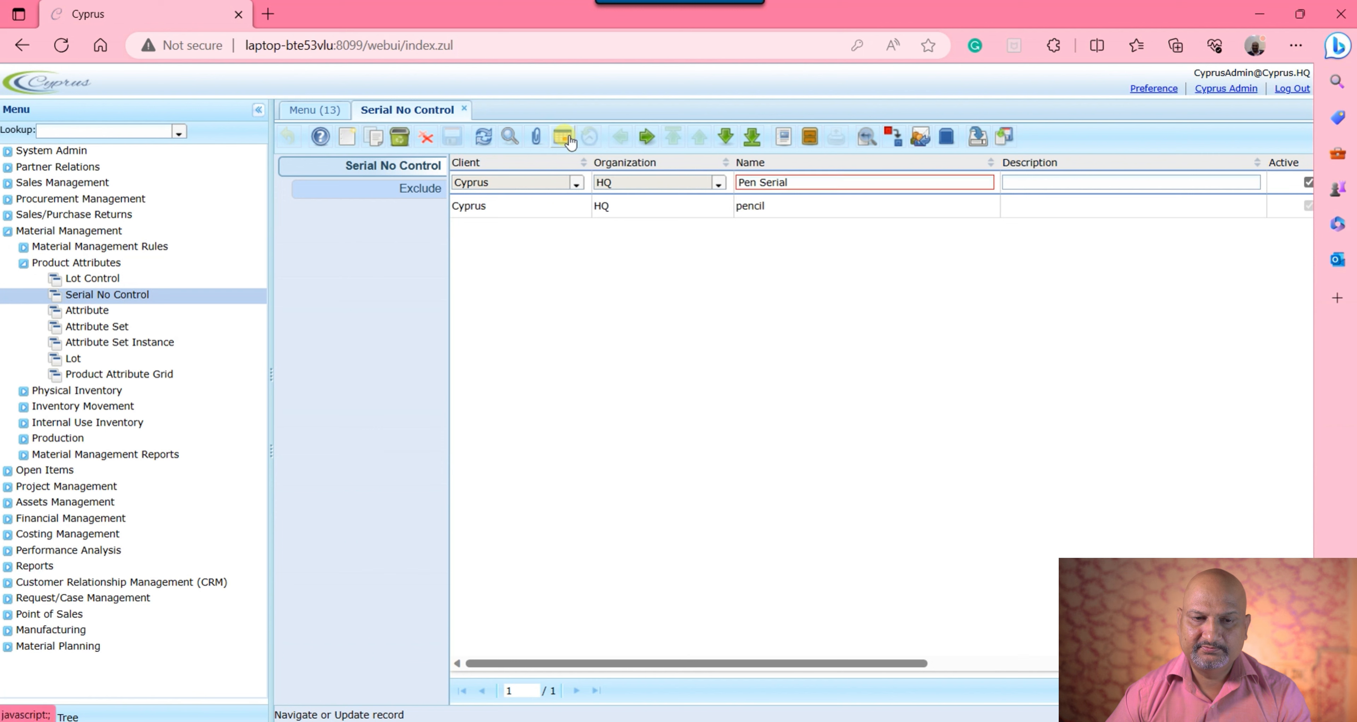
pyautogui.click(347, 137)
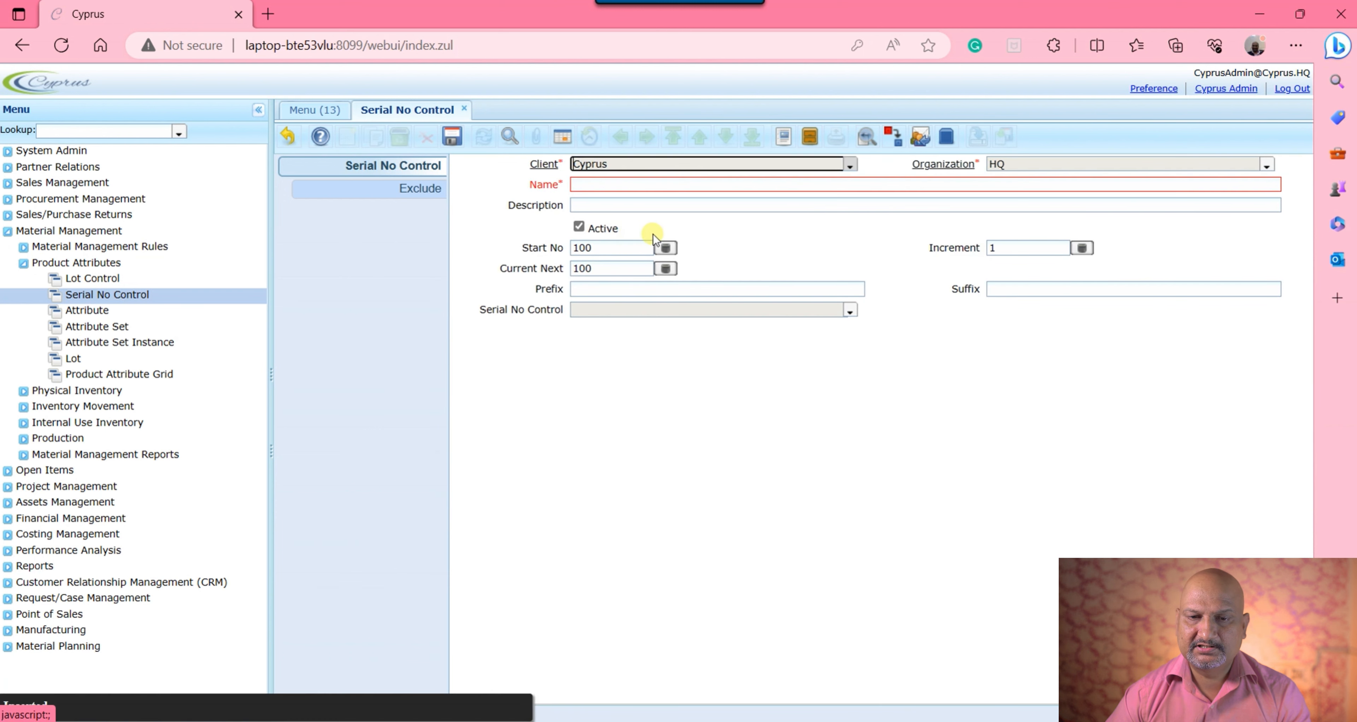
pyautogui.click(660, 191)
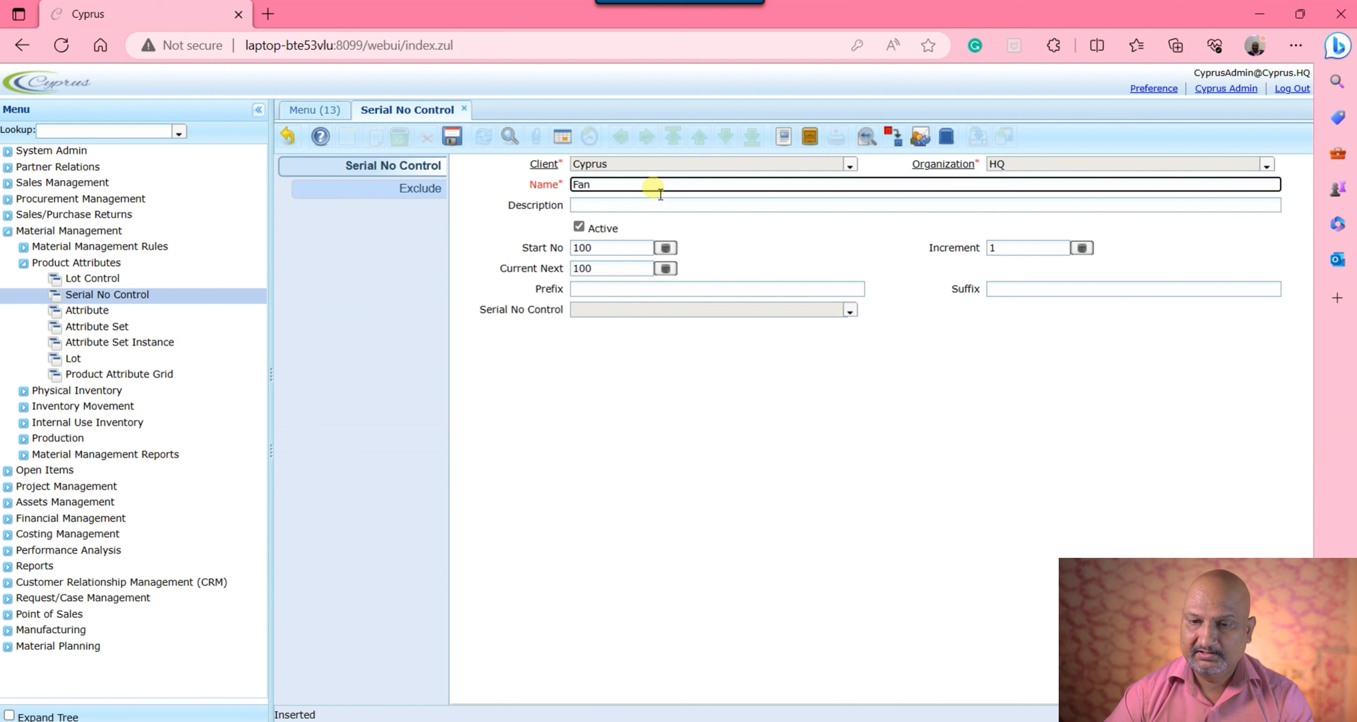
pyautogui.click(667, 595)
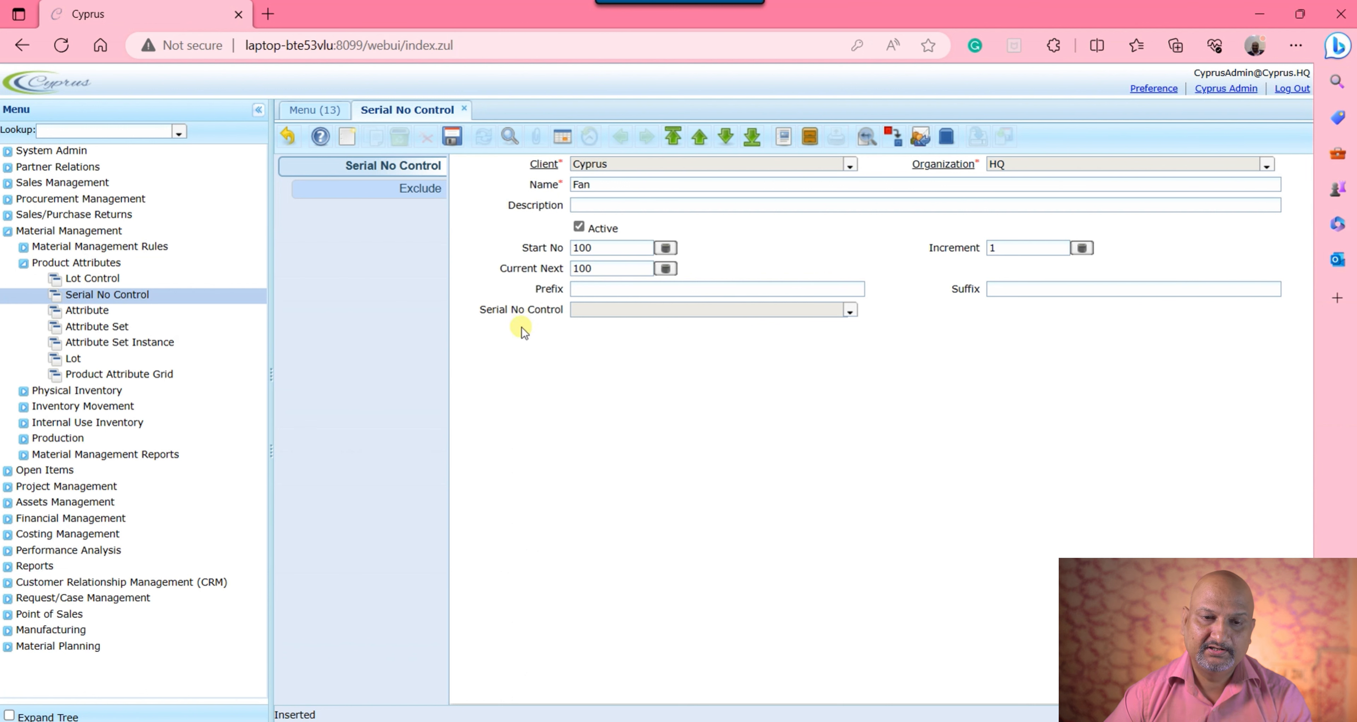
pyautogui.click(467, 149)
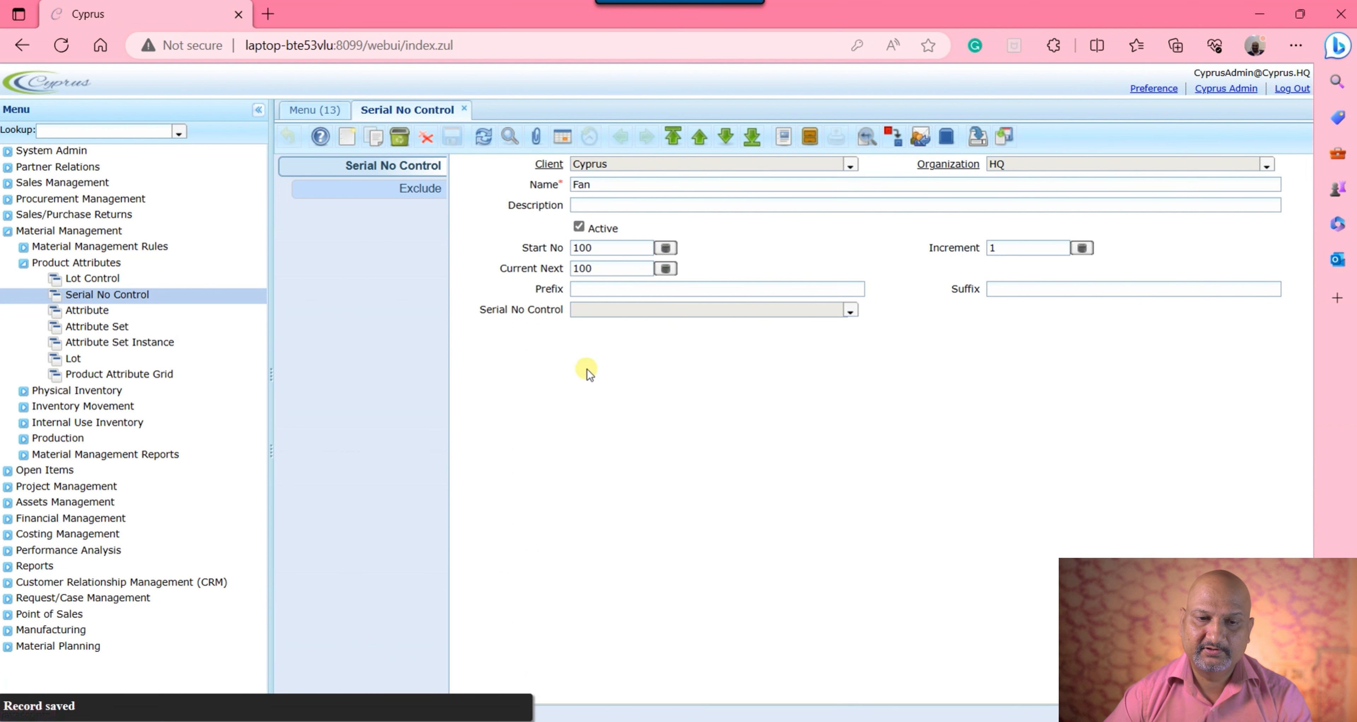
pyautogui.click(418, 200)
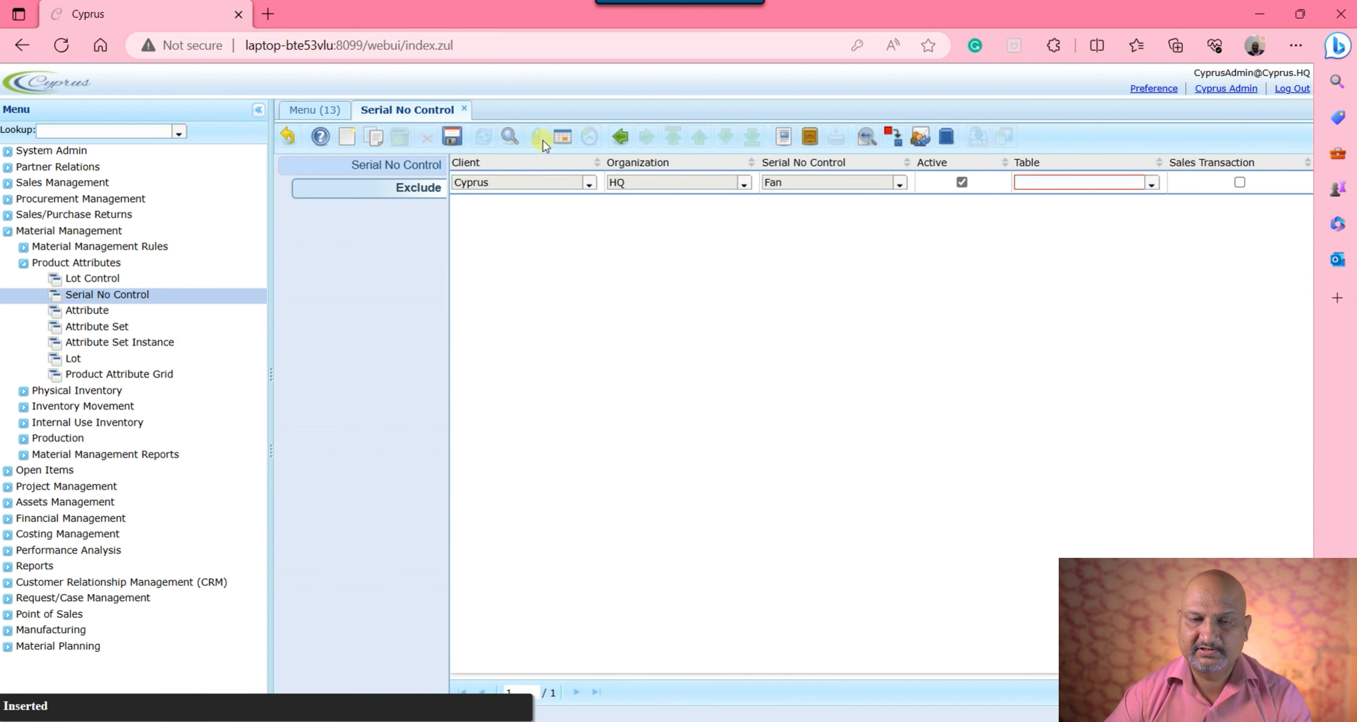
pyautogui.click(562, 137)
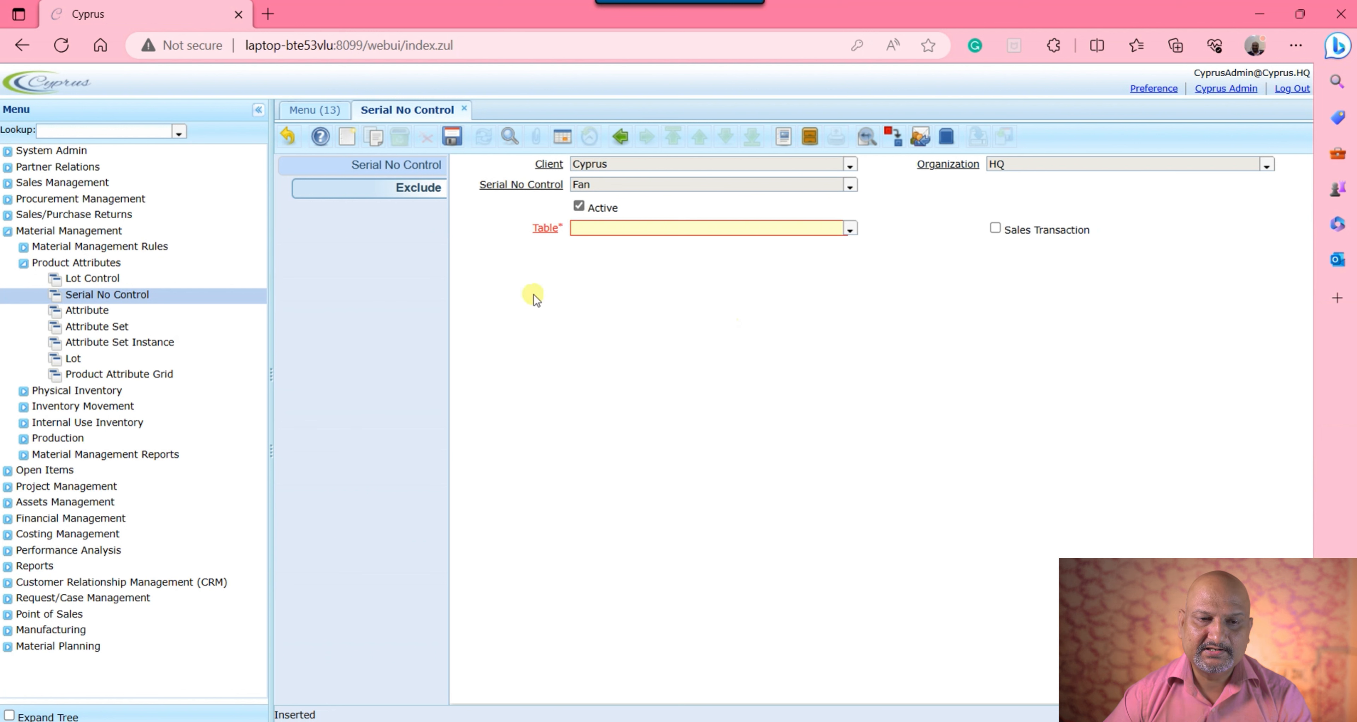
pyautogui.click(290, 136)
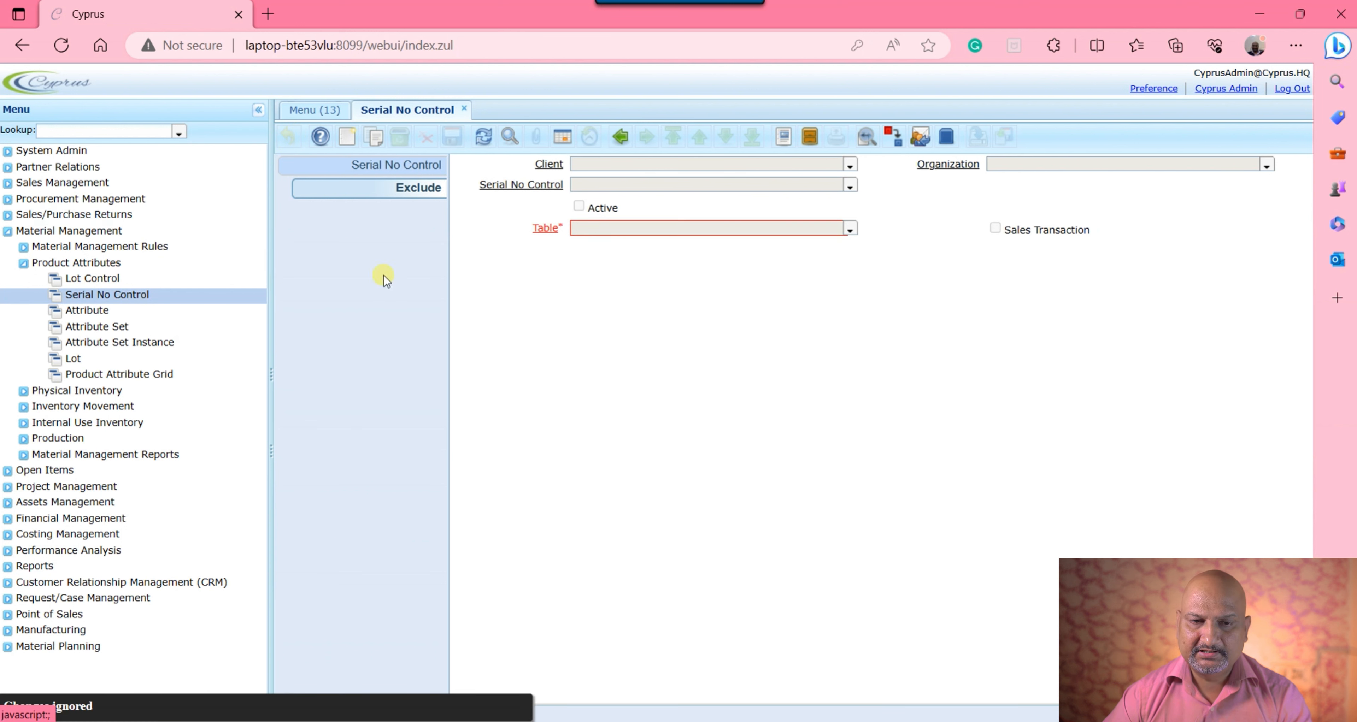
pyautogui.click(411, 165)
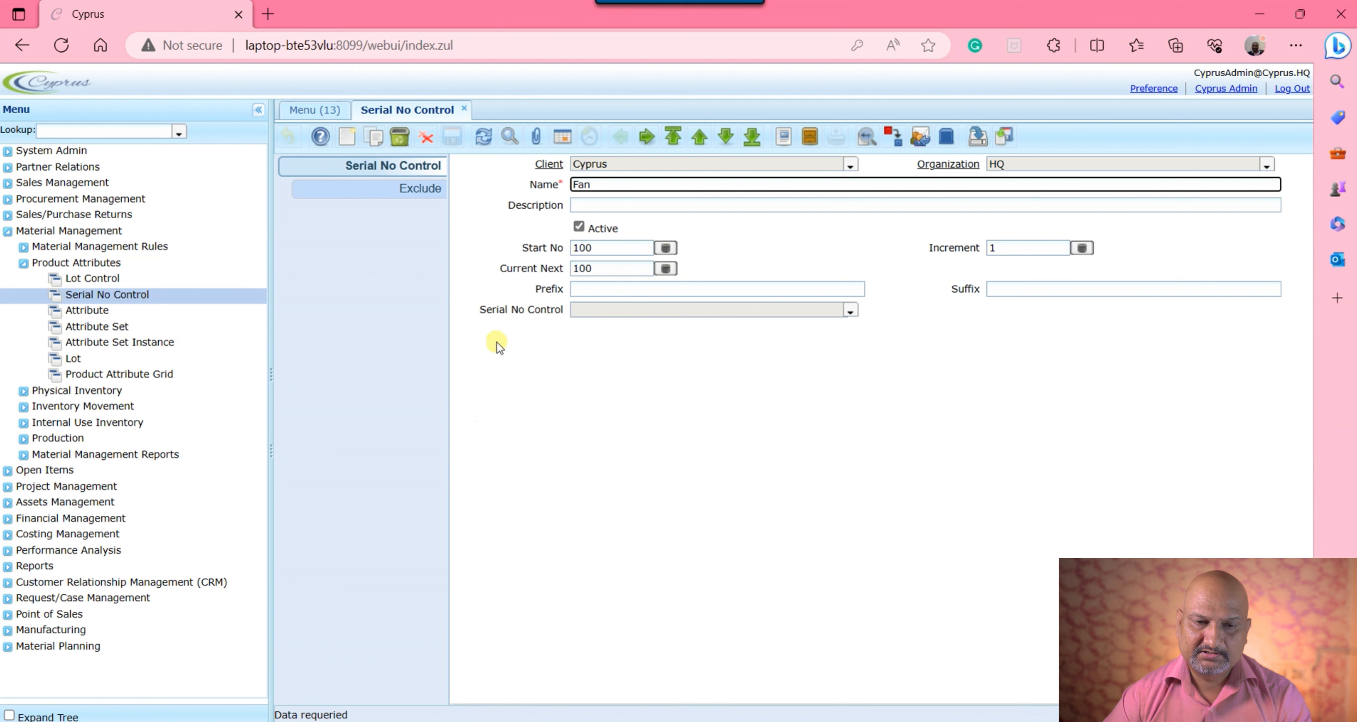
# Start a new attribute set and name it Fan Attribute.
pyautogui.click(109, 328)
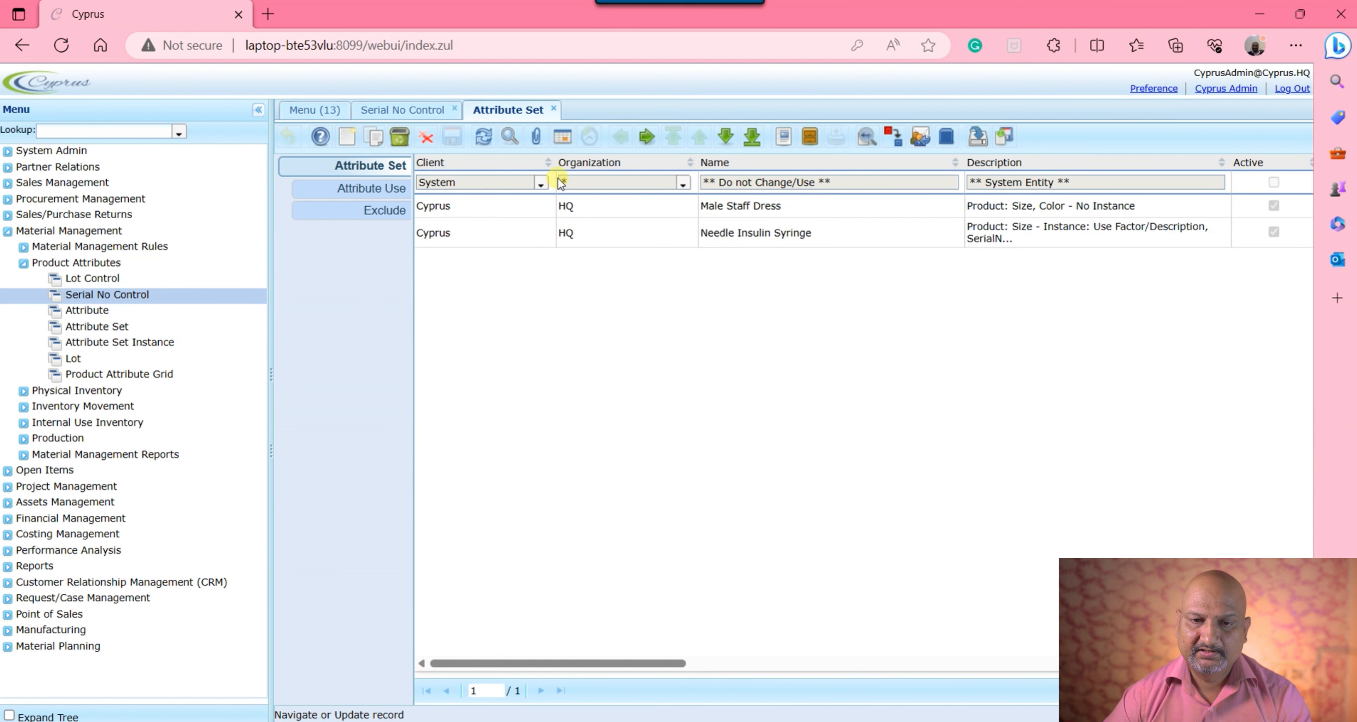
pyautogui.click(562, 138)
pyautogui.click(347, 137)
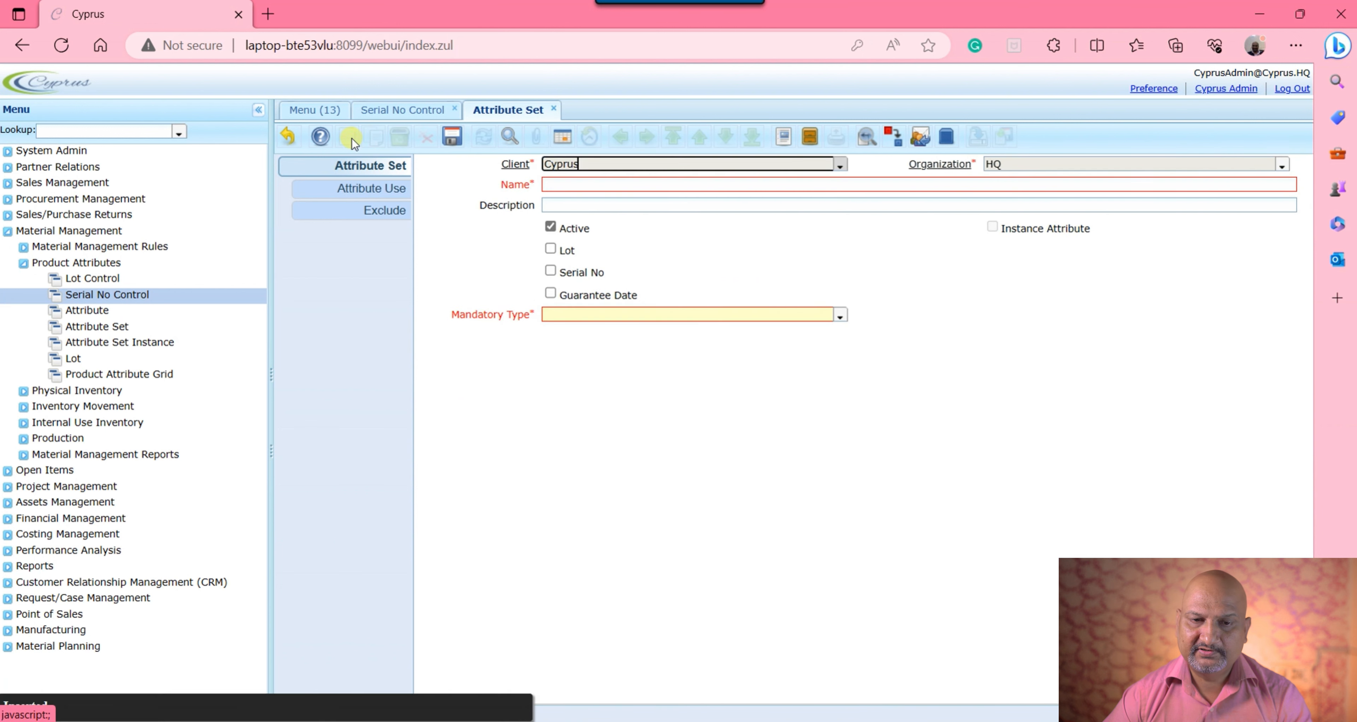
pyautogui.click(631, 186)
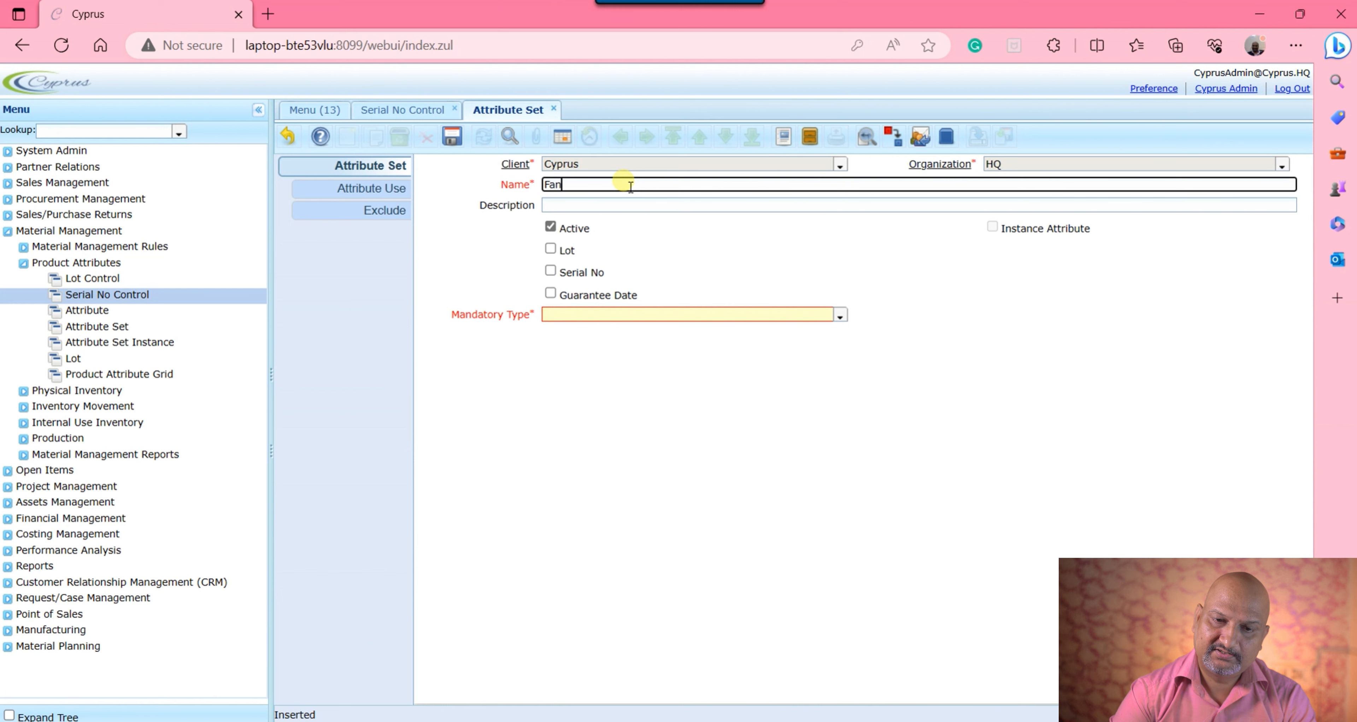
pyautogui.write('Fan Attribute')
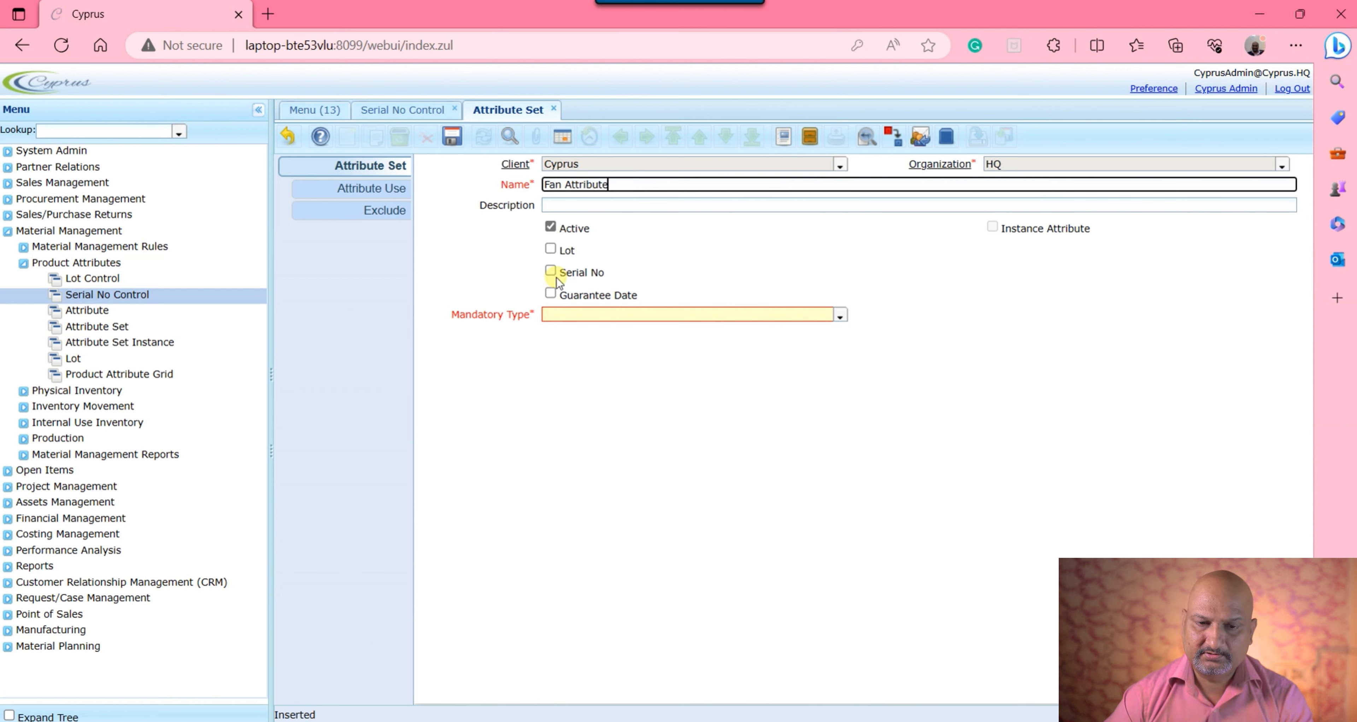
# Enable serial numbers for the attribute set, assign the Fan serial number control, and make the serial number mandatory.
pyautogui.click(550, 271)
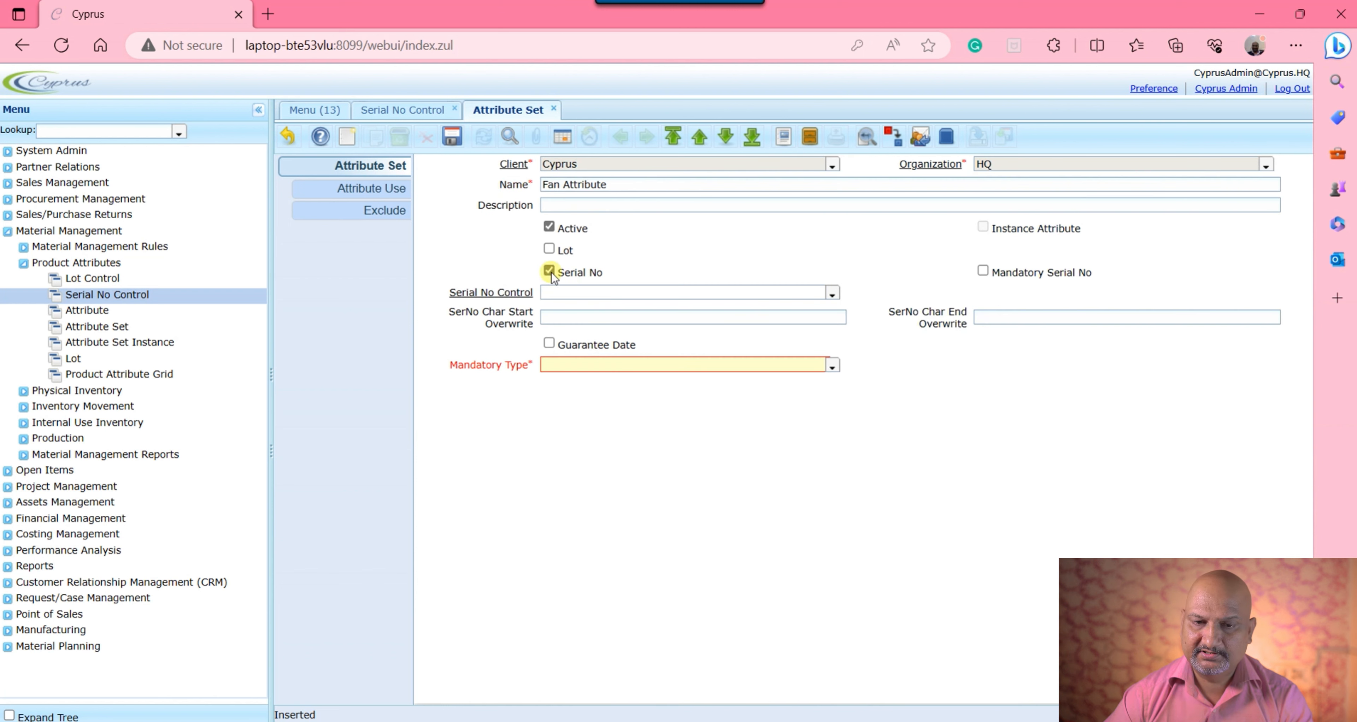
pyautogui.click(832, 294)
pyautogui.click(631, 328)
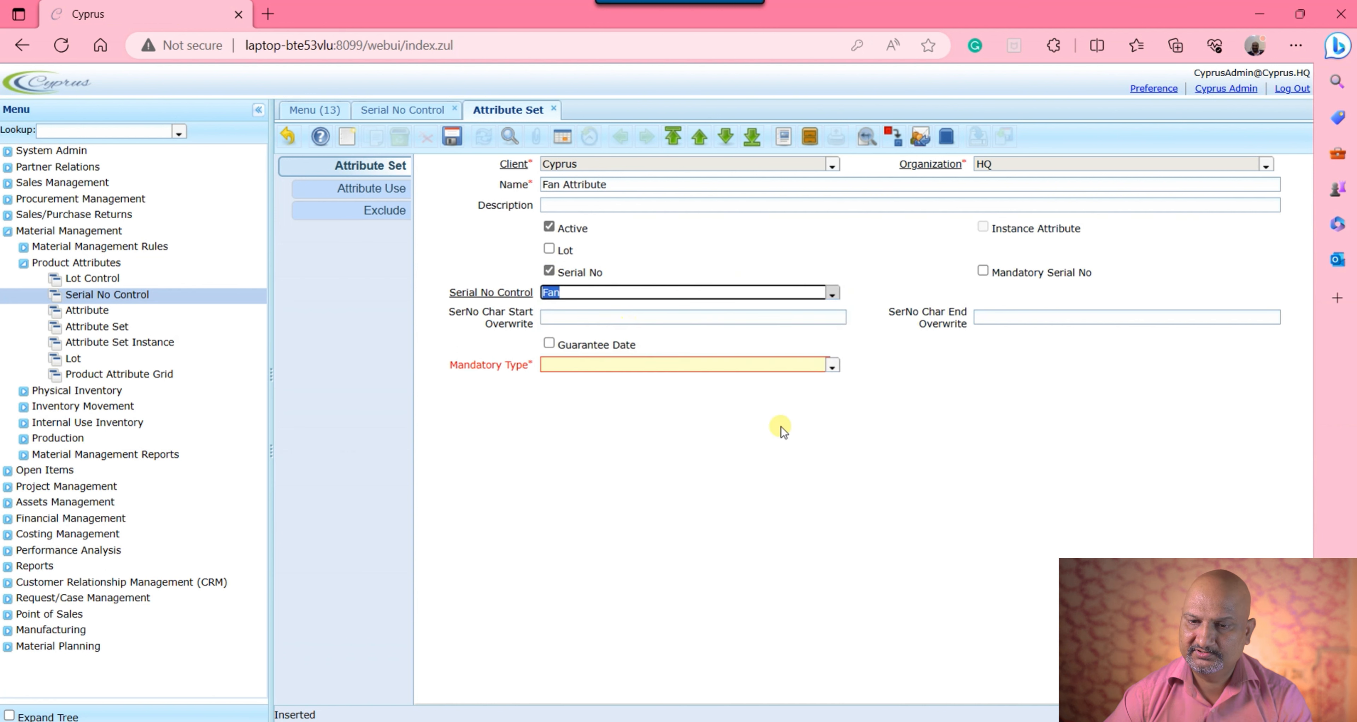
pyautogui.click(983, 270)
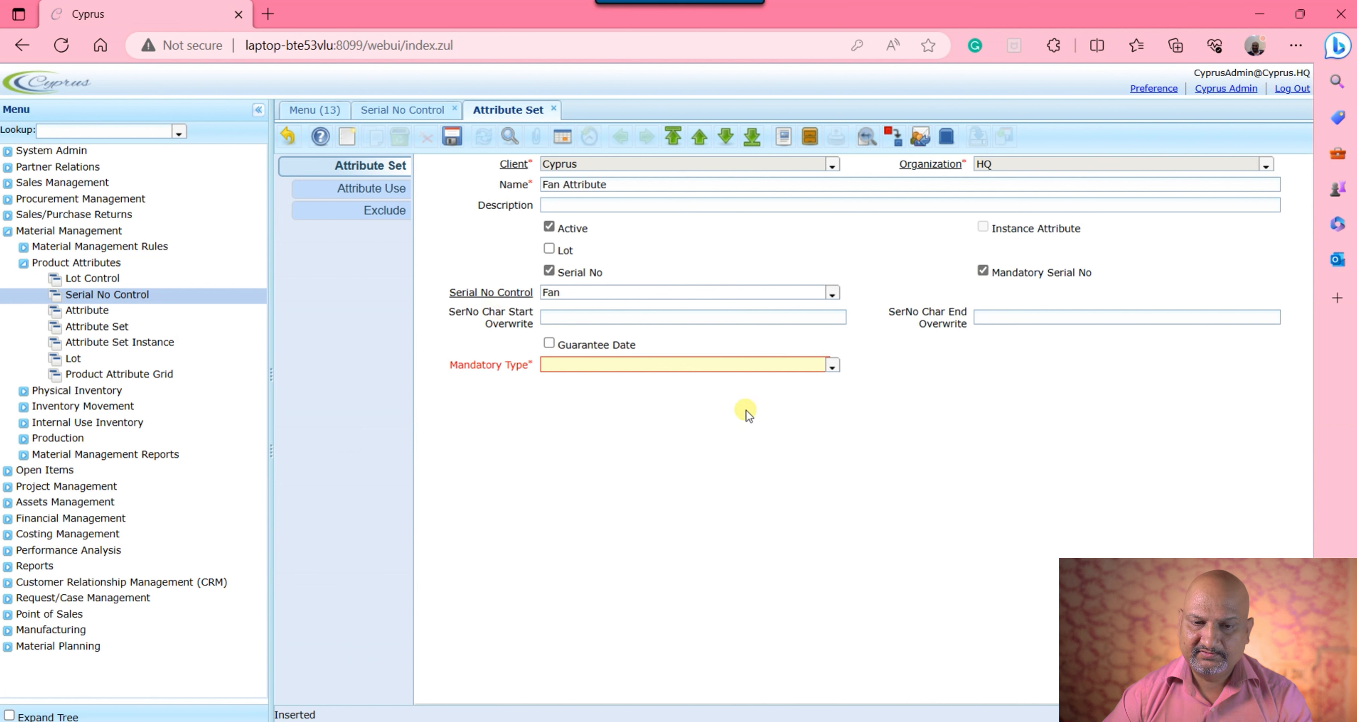
# Set the attribute set's mandatory type to Not Mandatary.
pyautogui.click(832, 365)
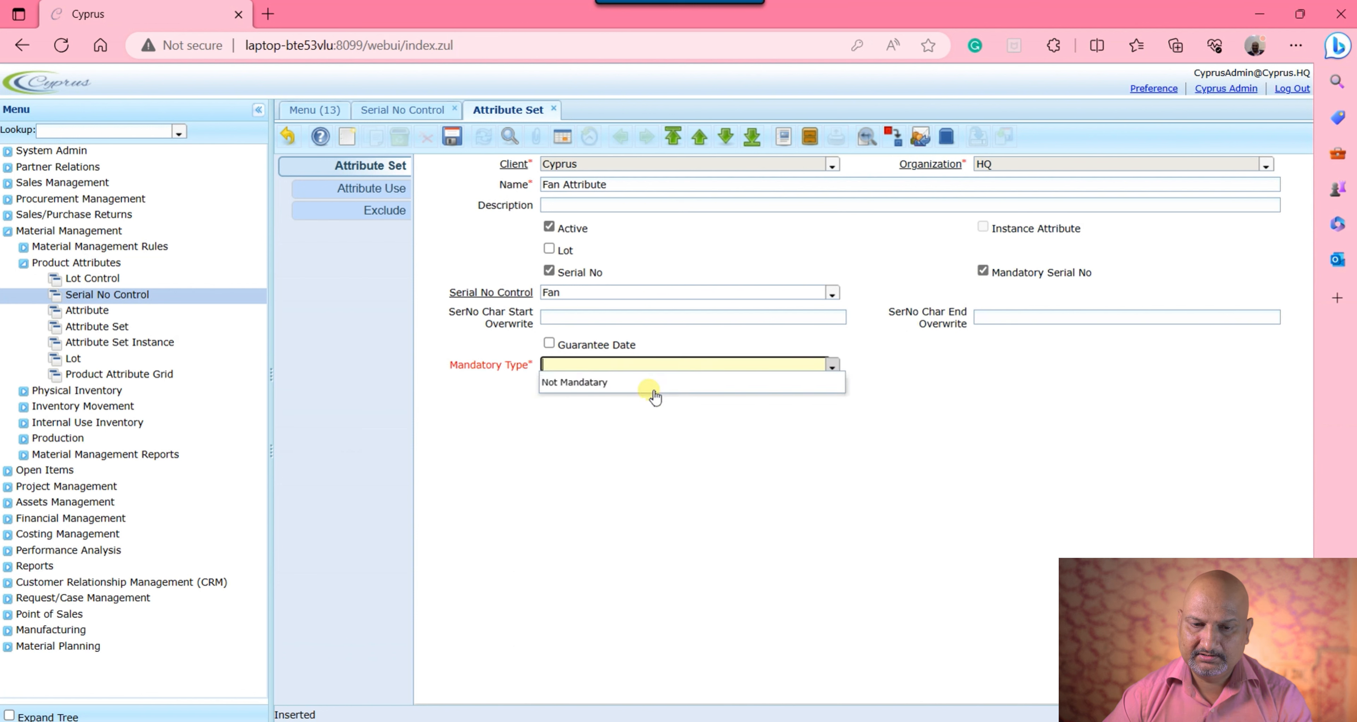
pyautogui.click(954, 390)
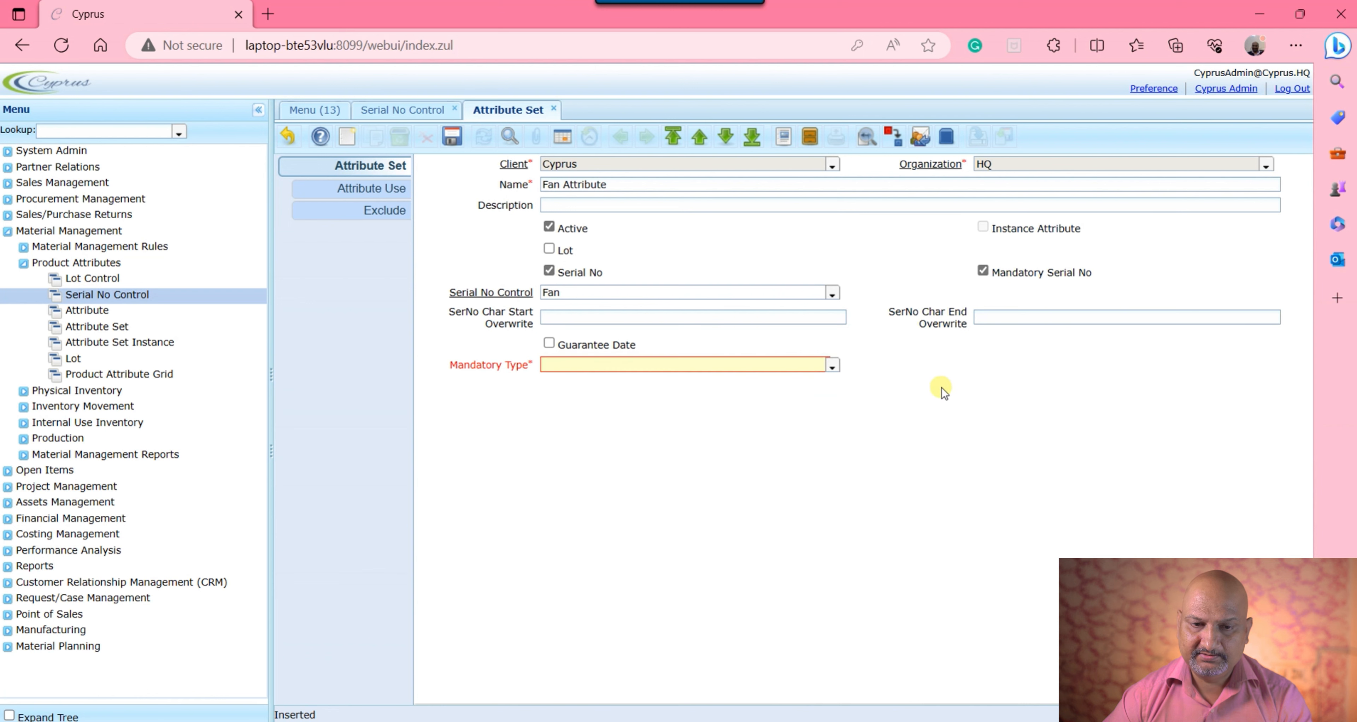
pyautogui.click(825, 375)
pyautogui.click(831, 368)
pyautogui.click(721, 384)
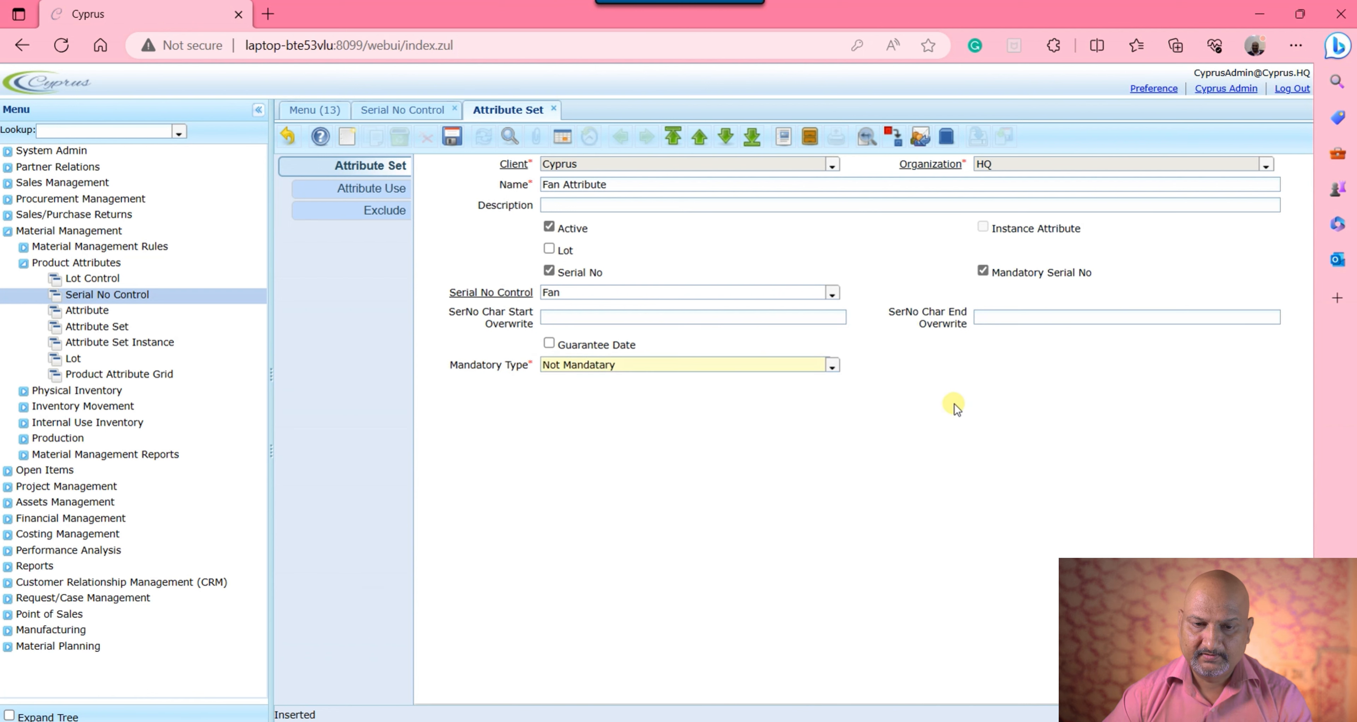
# Enable a mandatory guarantee date with 365 guarantee days for the attribute set and save the record.
pyautogui.click(549, 344)
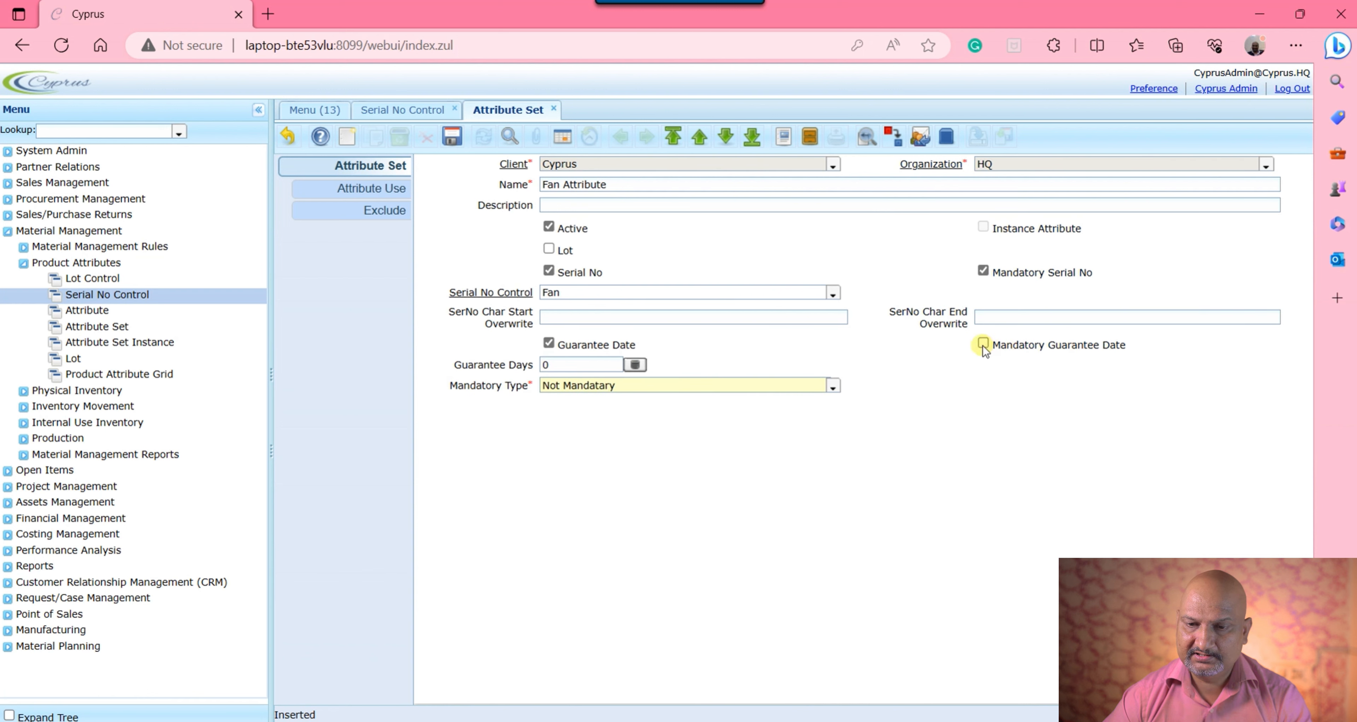
pyautogui.moveTo(575, 356); pyautogui.dragTo(468, 359)
pyautogui.click(574, 366)
pyautogui.moveTo(582, 371); pyautogui.dragTo(484, 363)
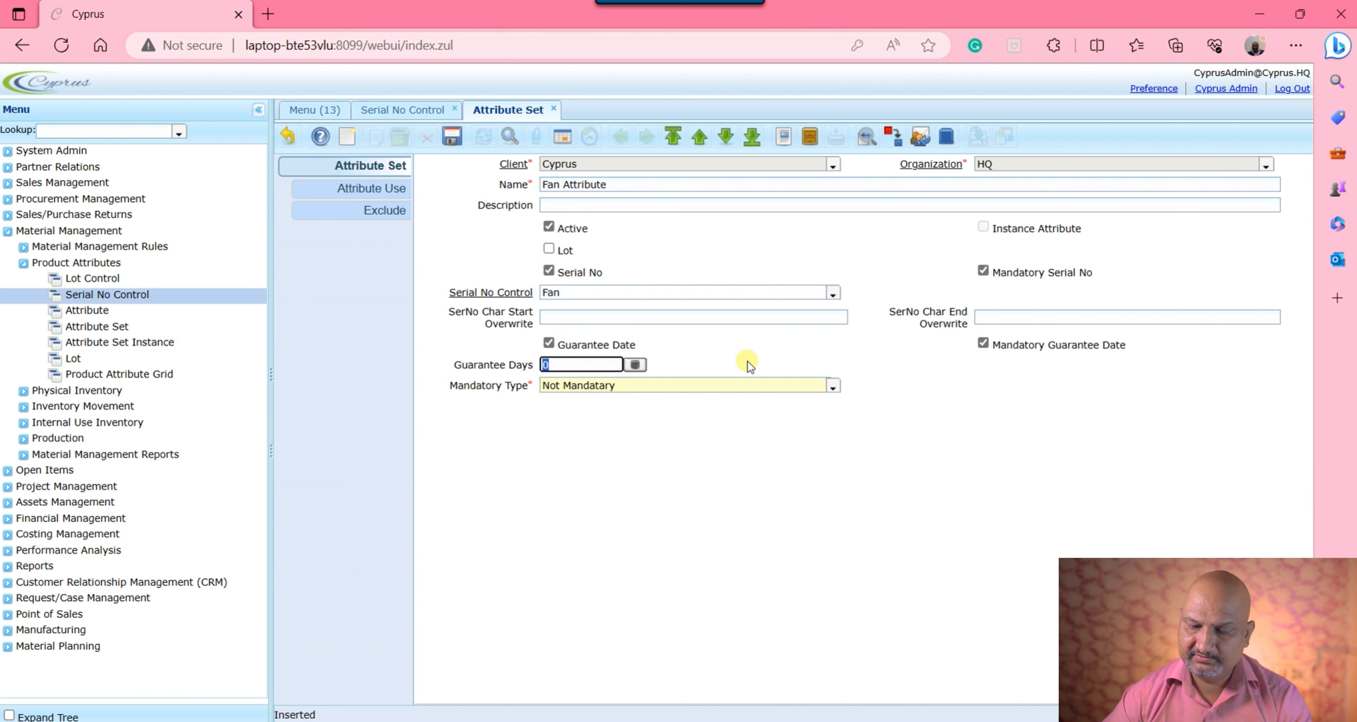
pyautogui.click(524, 451)
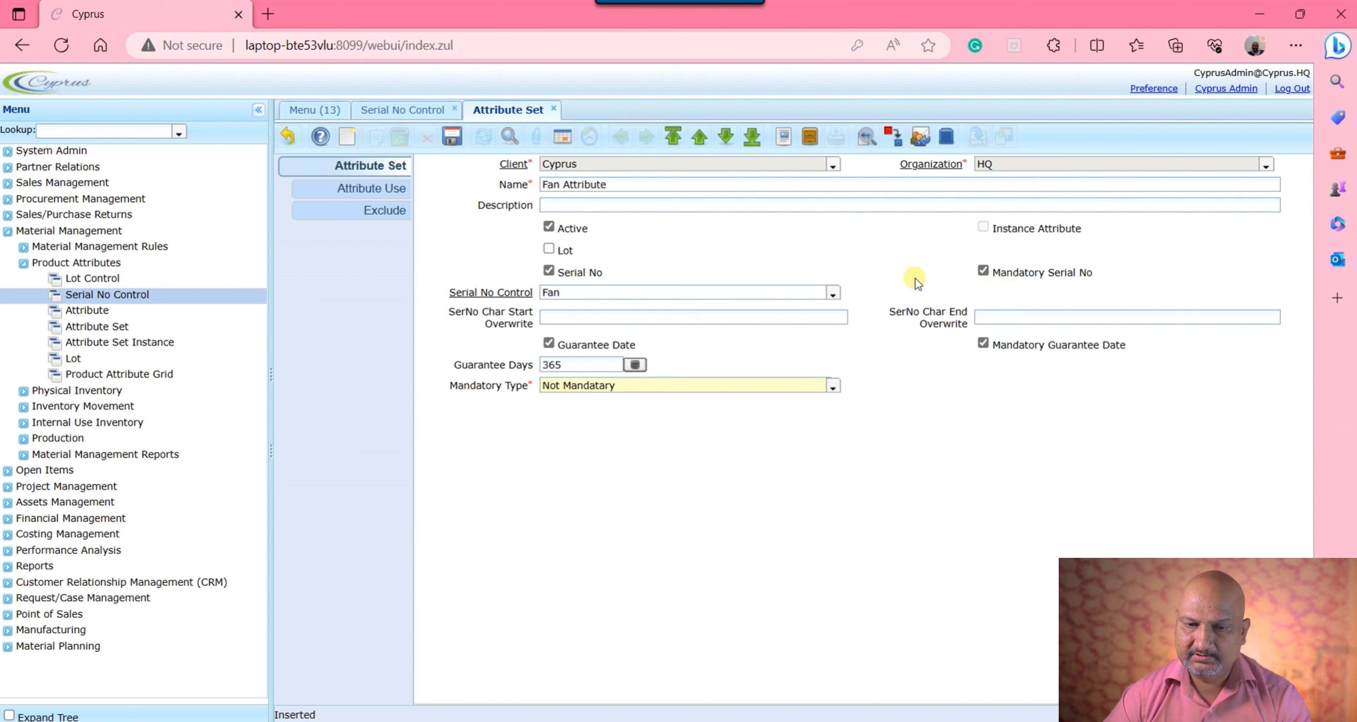
pyautogui.click(452, 138)
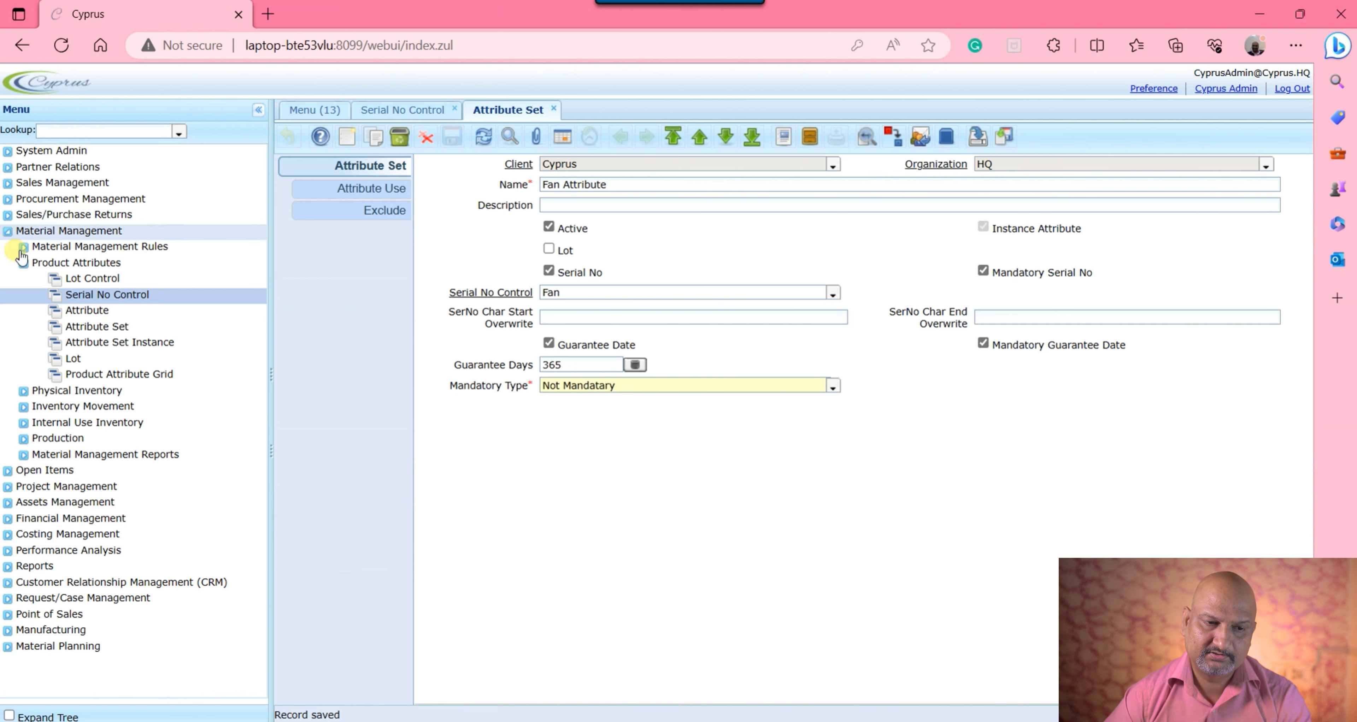
# Review the Color (R-G-B) attribute's definition and its list of attribute values.
pyautogui.click(91, 311)
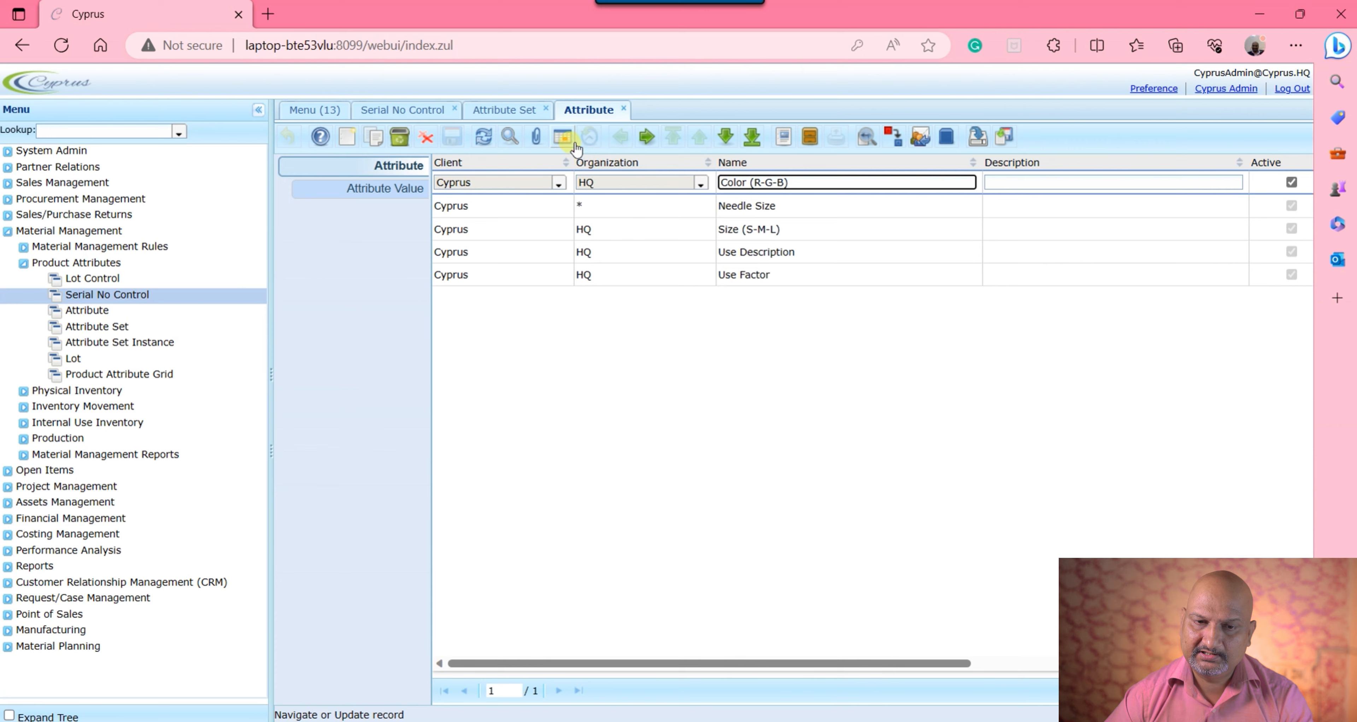
pyautogui.click(563, 138)
pyautogui.click(557, 409)
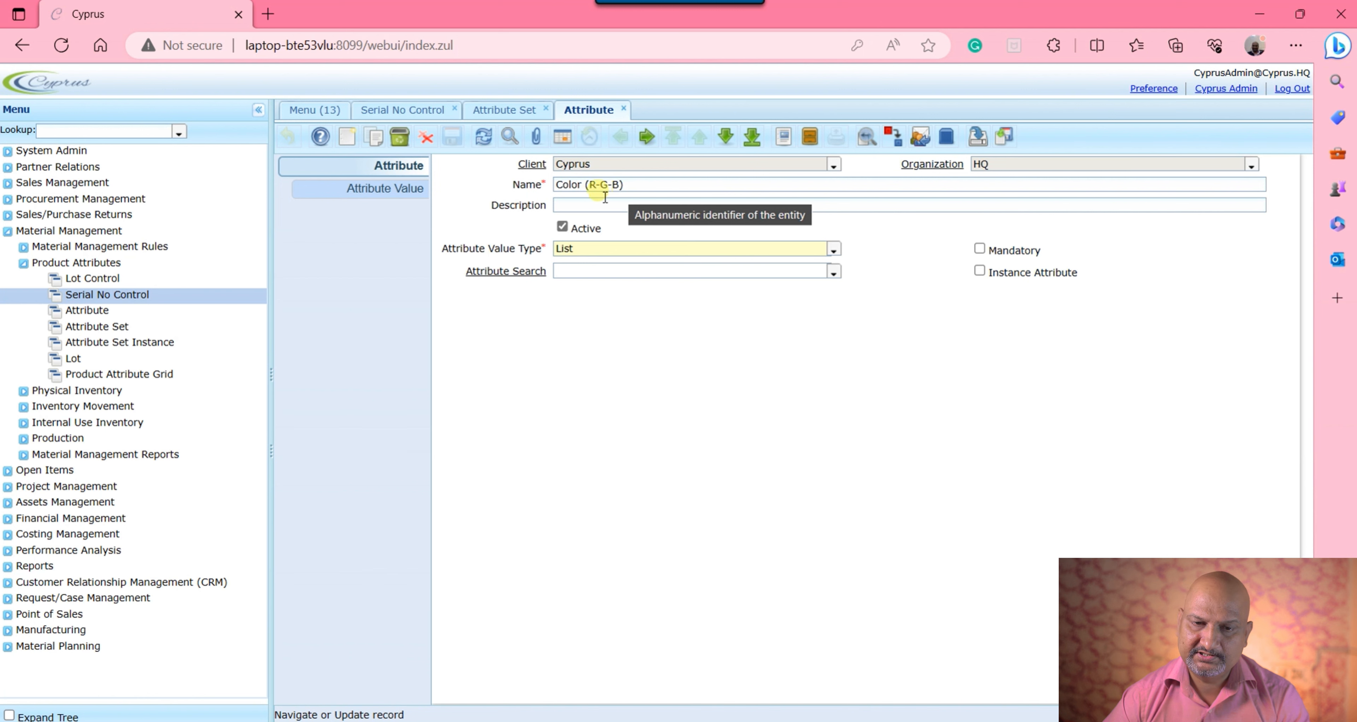
pyautogui.click(394, 188)
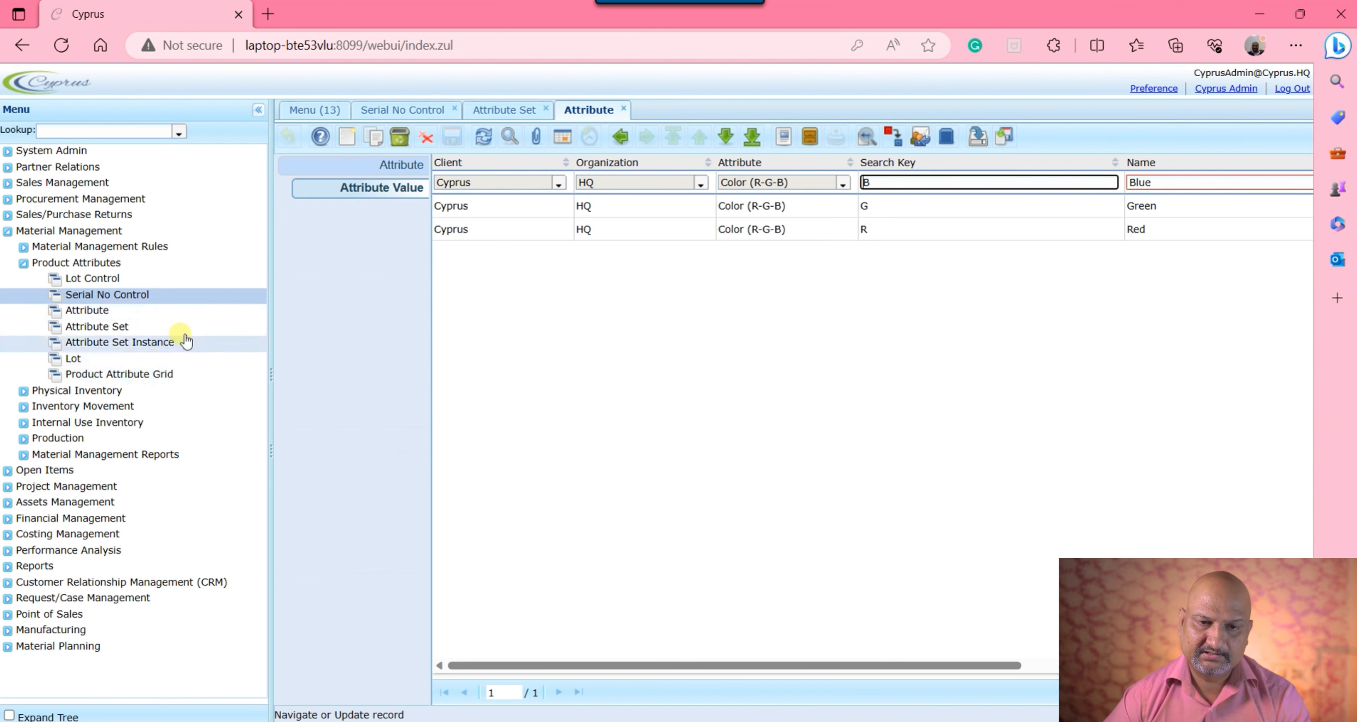
# Add the Color (R-G-B) attribute to the Fan Attribute set's attribute uses and save the record.
pyautogui.click(500, 110)
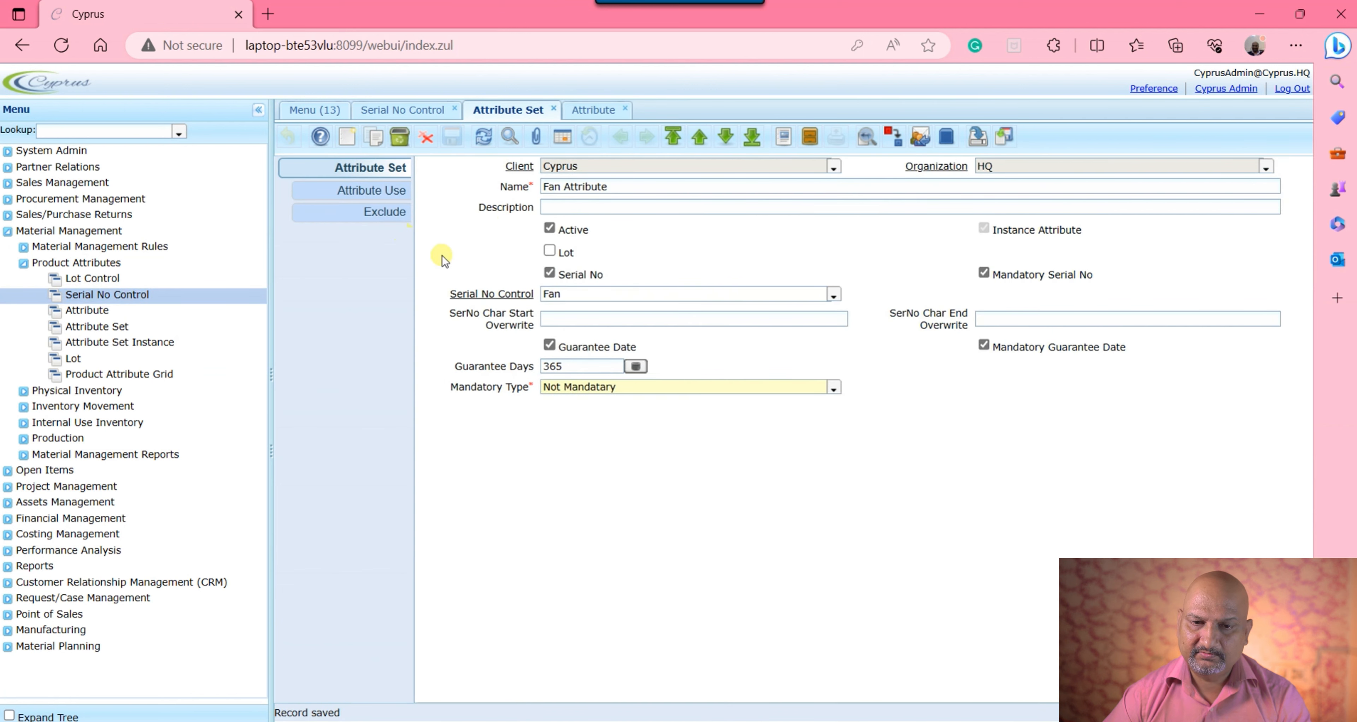
pyautogui.click(400, 192)
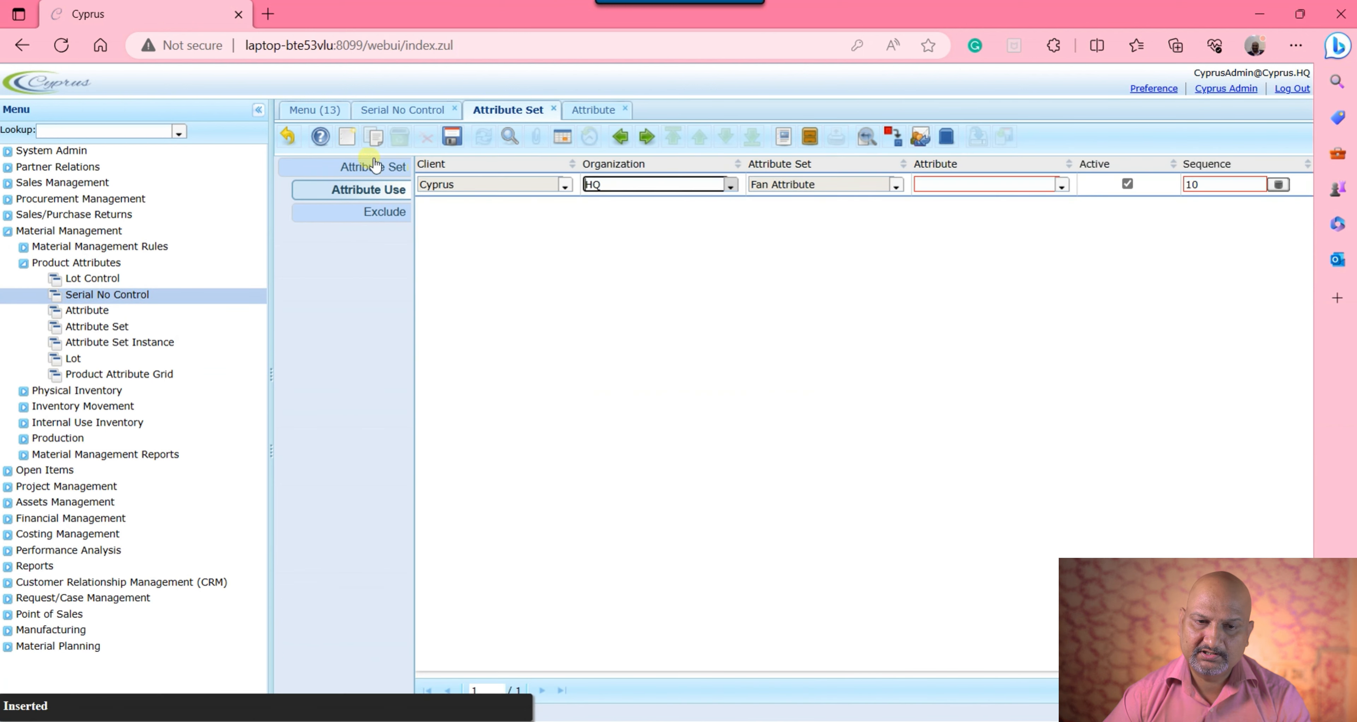
pyautogui.click(571, 141)
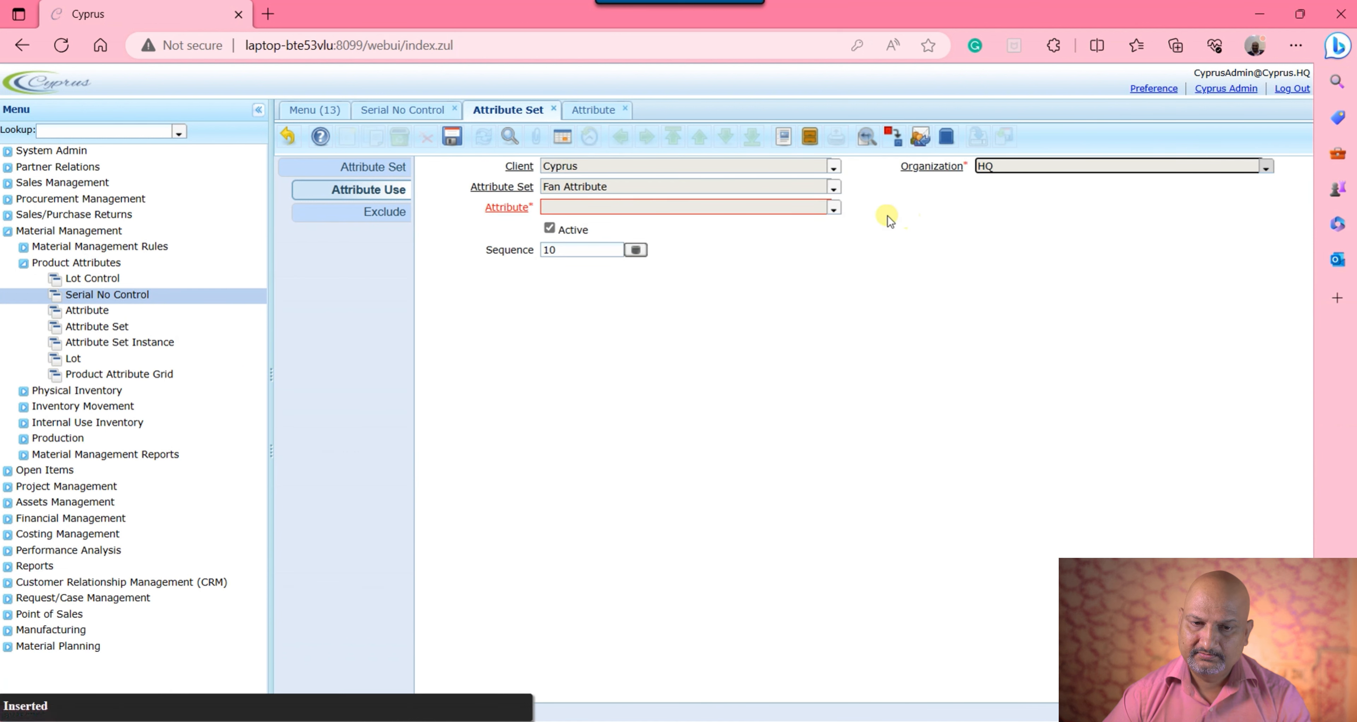
pyautogui.click(833, 208)
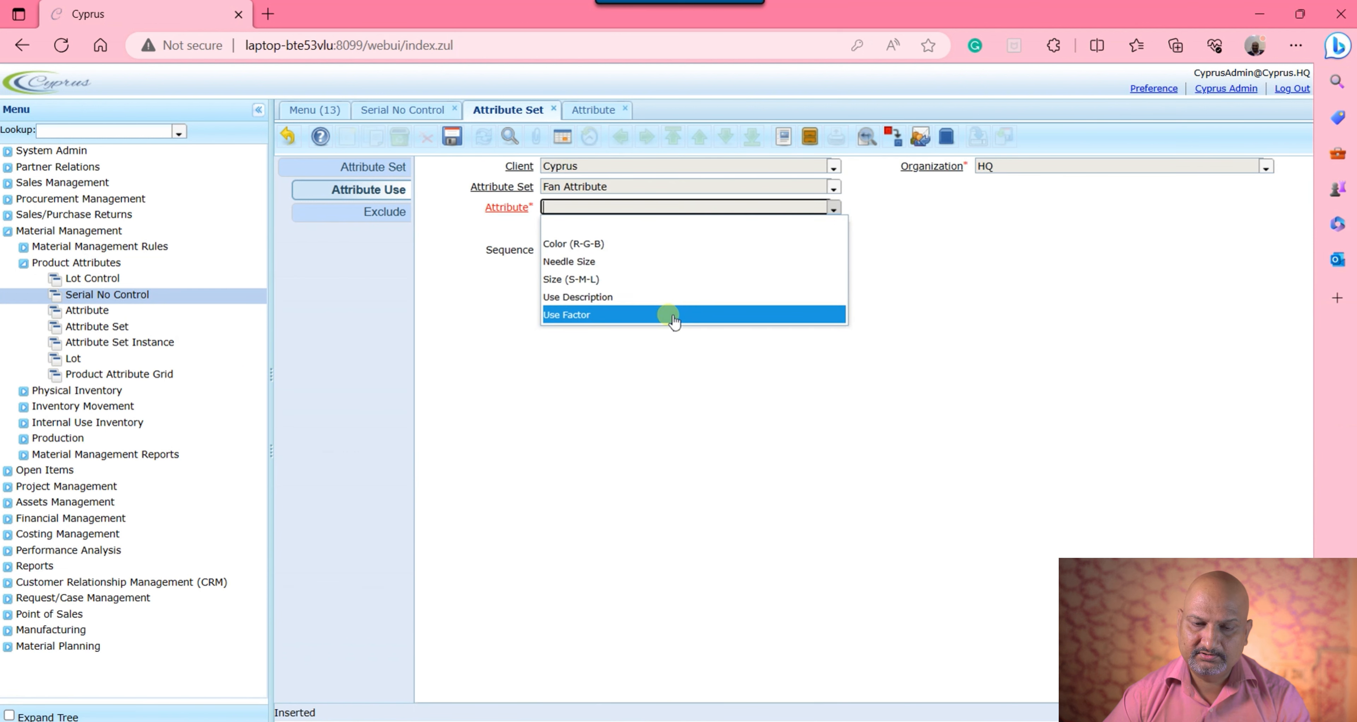
pyautogui.click(655, 244)
pyautogui.click(636, 390)
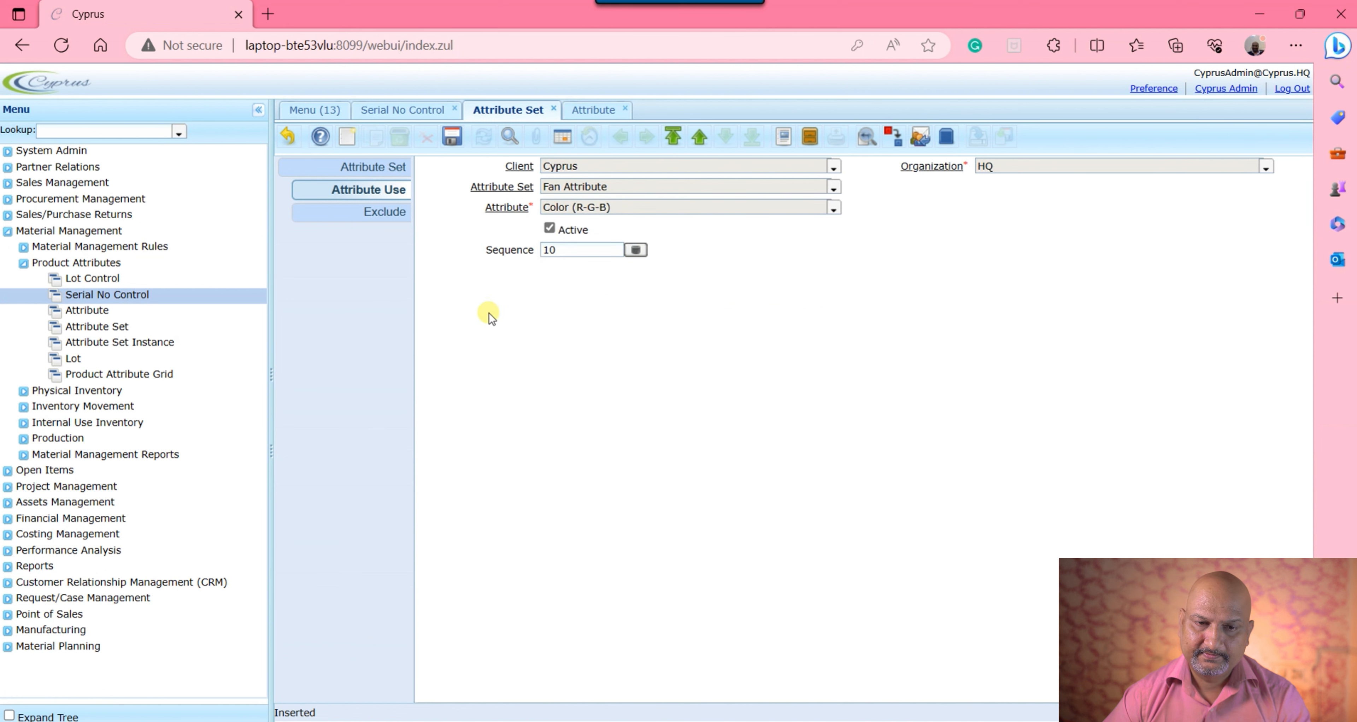
pyautogui.click(454, 141)
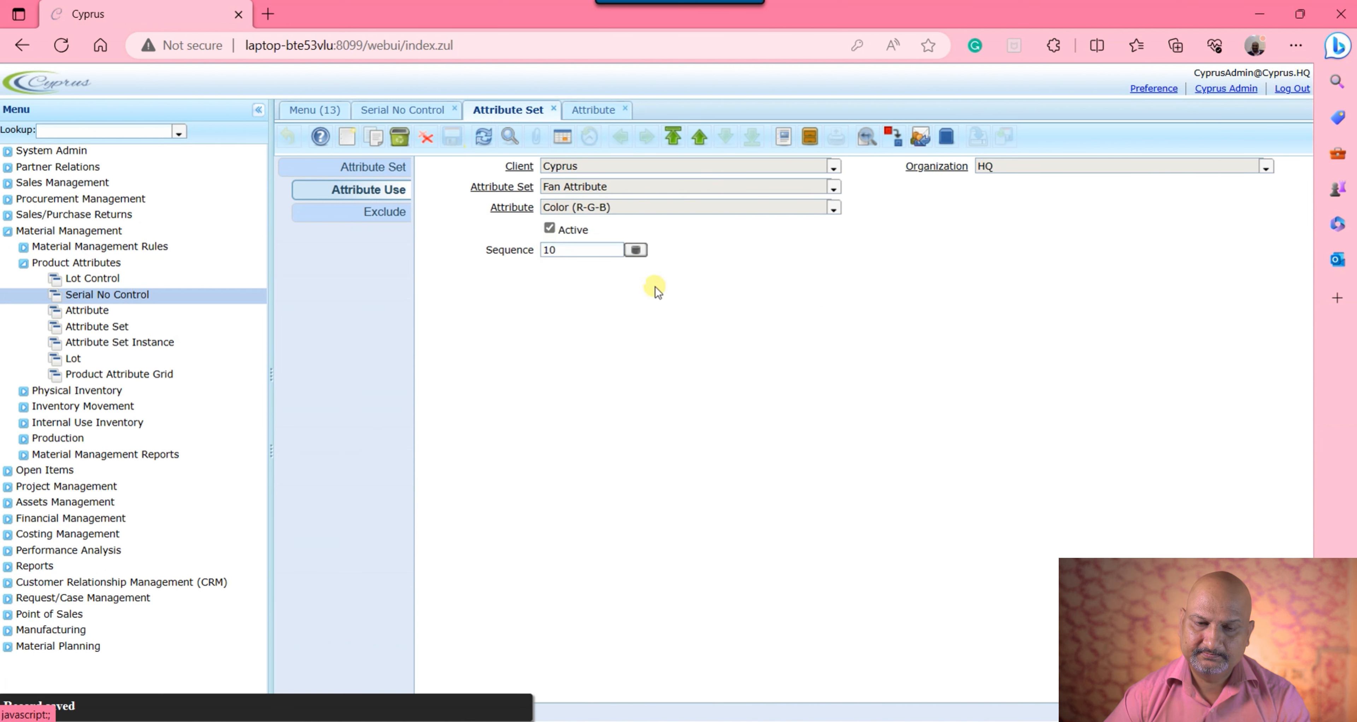
pyautogui.click(347, 137)
pyautogui.click(834, 209)
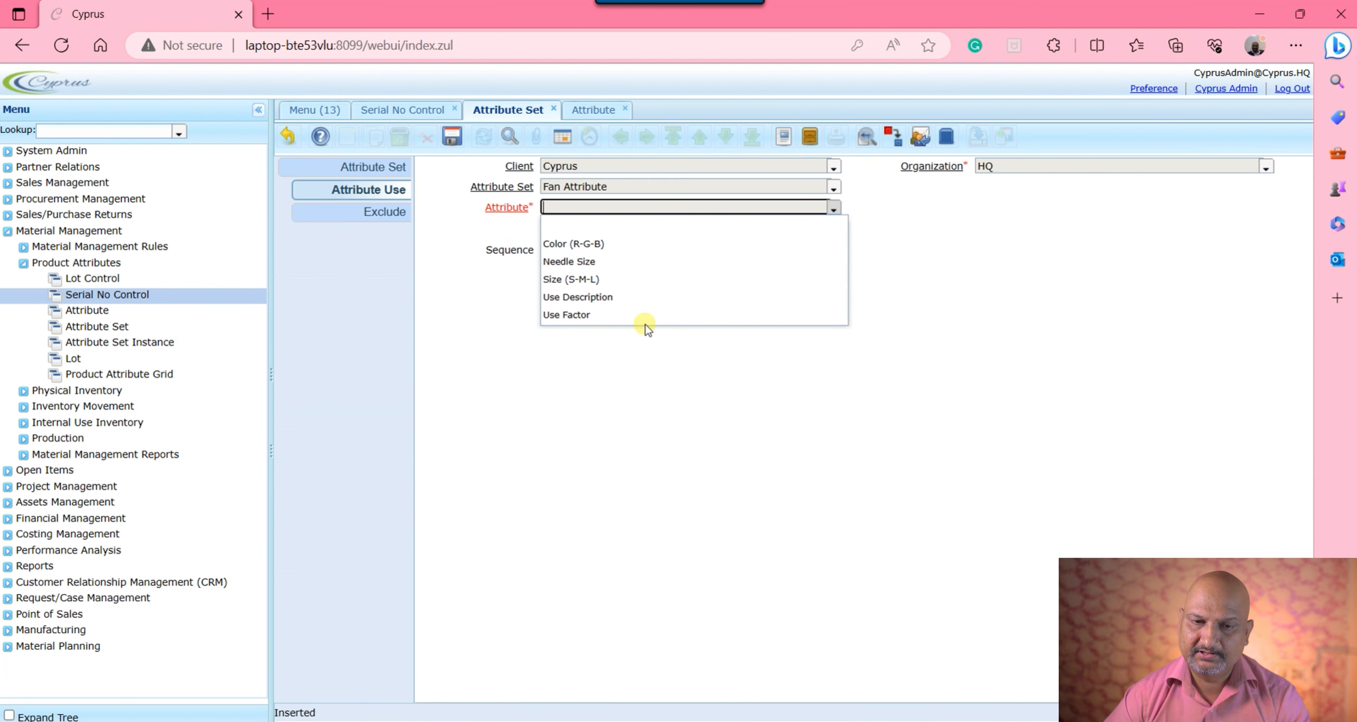
pyautogui.click(605, 447)
pyautogui.click(287, 137)
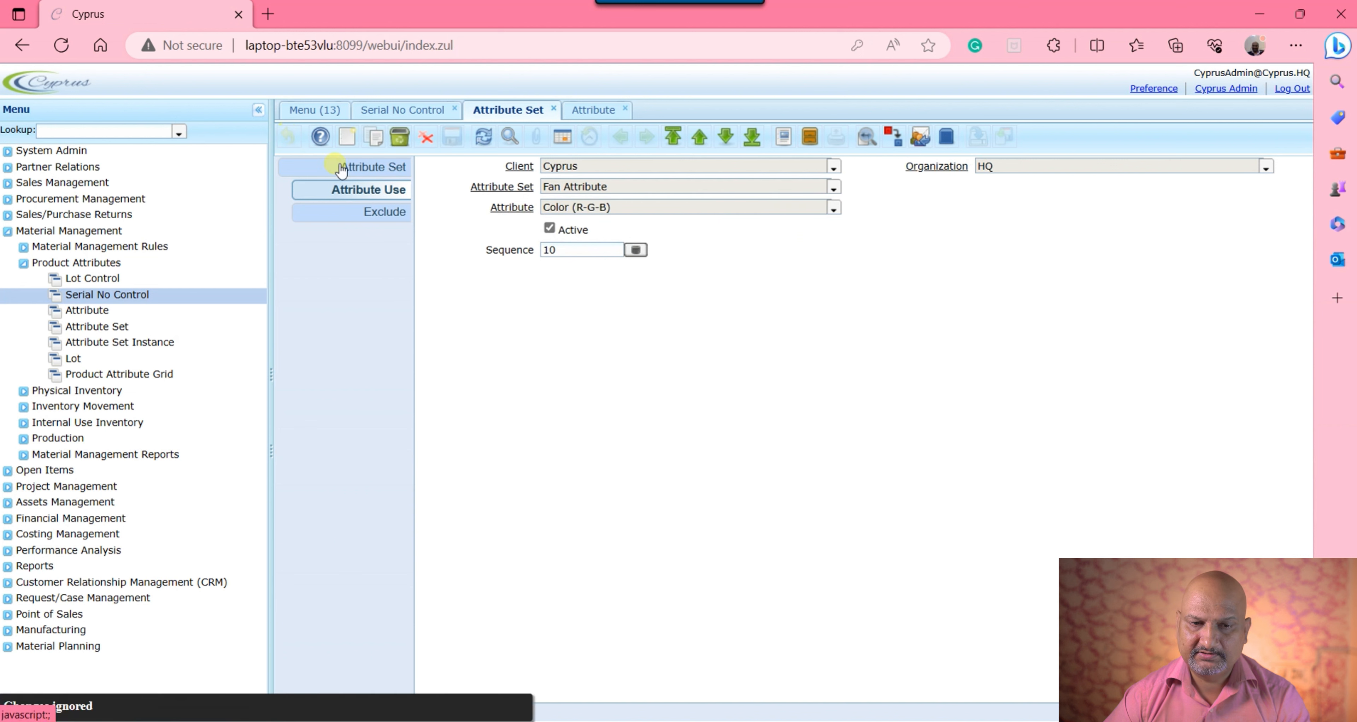
pyautogui.click(371, 167)
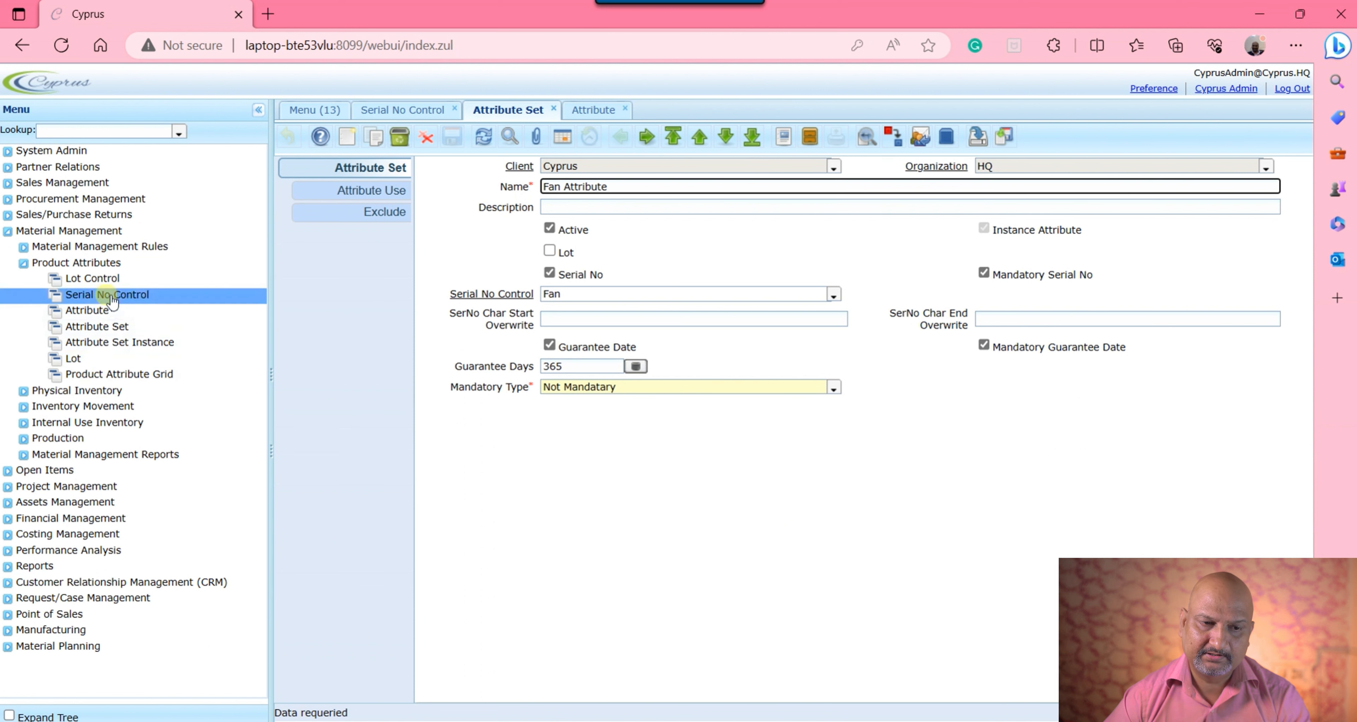
# Create a lot control record named Shampoo Lot and save it.
pyautogui.click(95, 281)
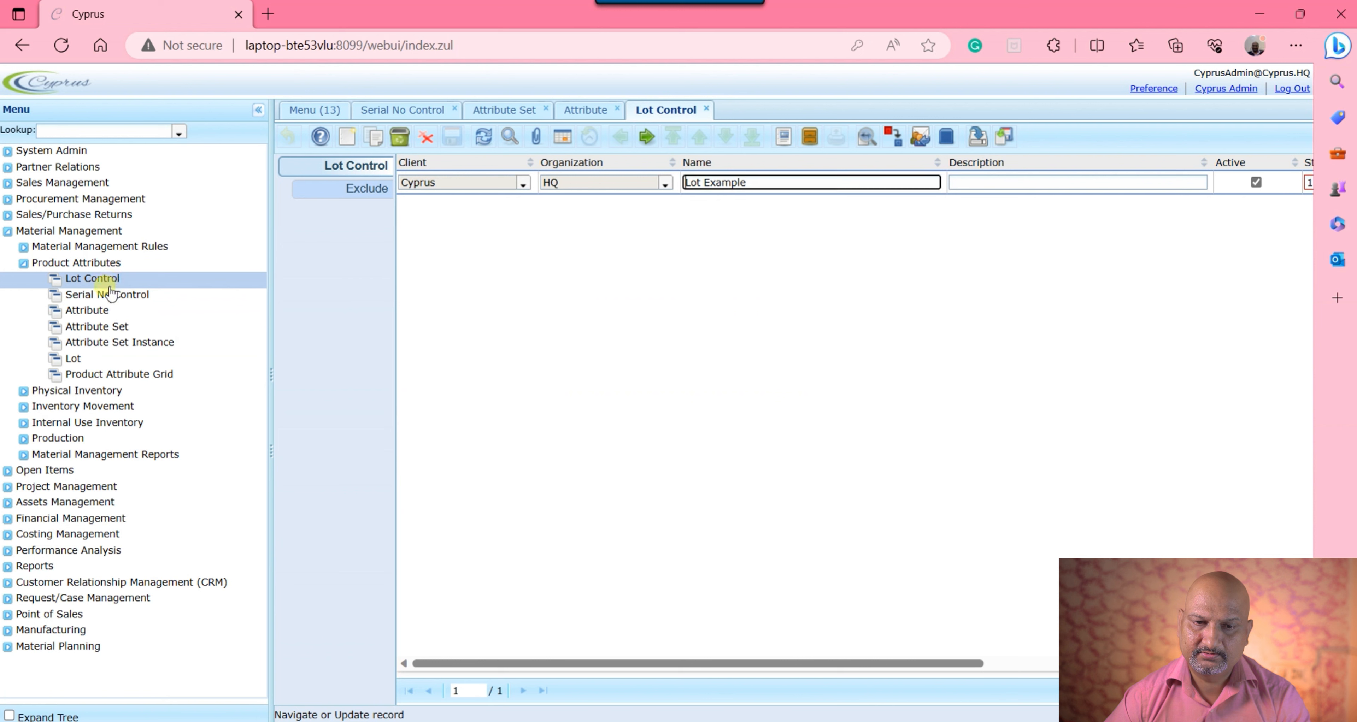
pyautogui.click(562, 136)
pyautogui.click(347, 136)
pyautogui.click(668, 187)
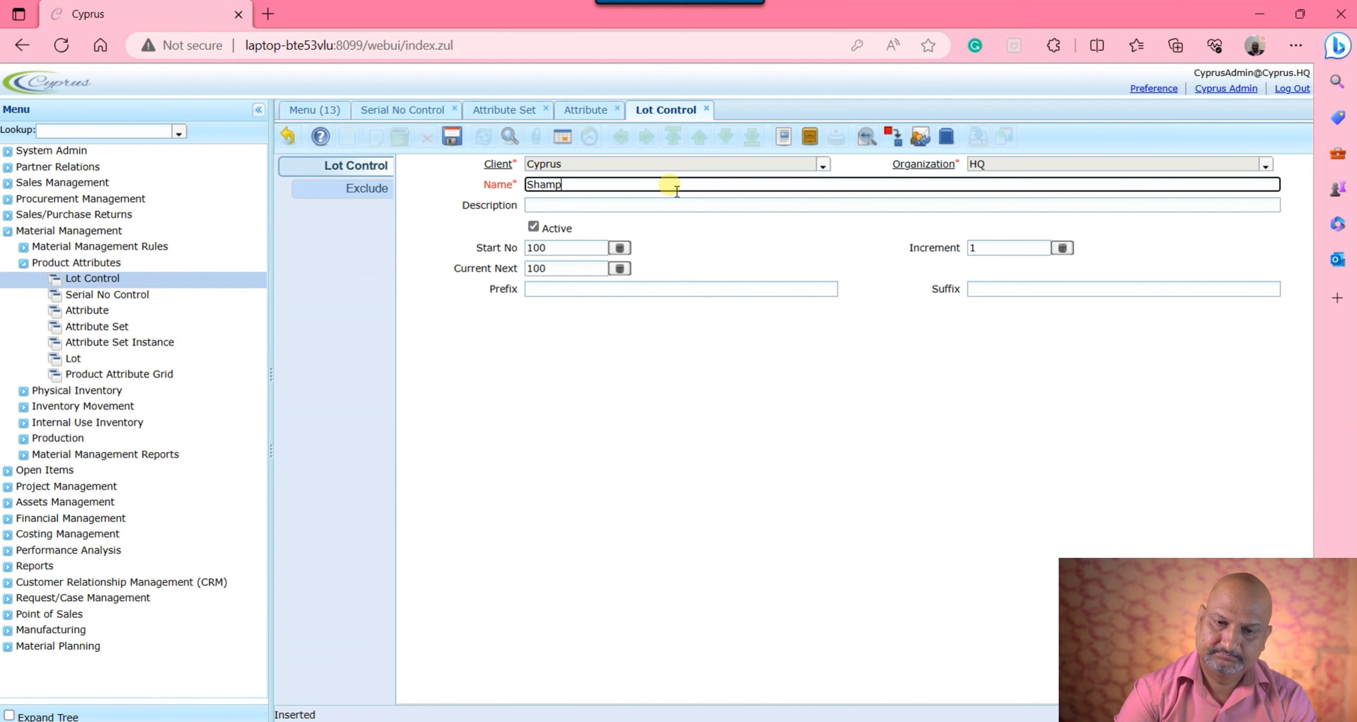
pyautogui.write('Shampoo Lote')
pyautogui.press('BackSpace')
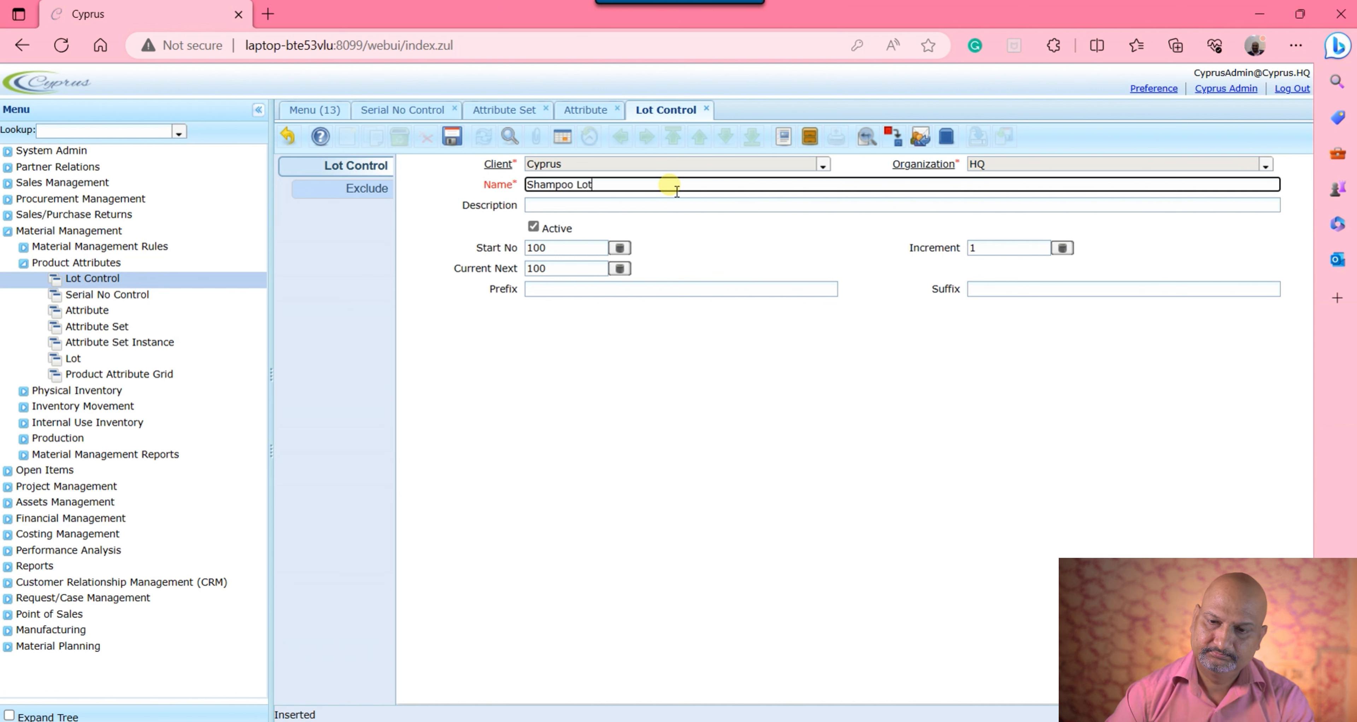
pyautogui.click(452, 137)
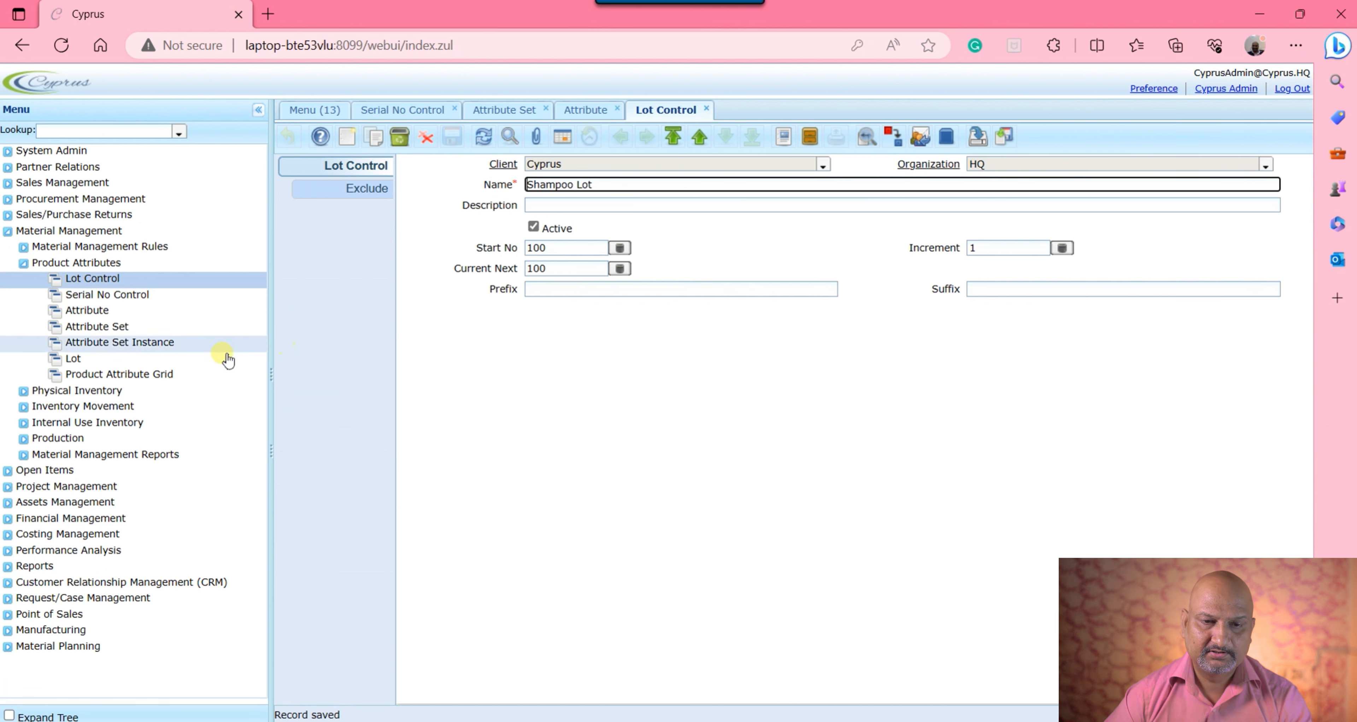
# Create an attribute set named Shampoo Attribute with Lot enabled, refreshing the lot control choices and selecting Shampoo Lot.
pyautogui.click(515, 108)
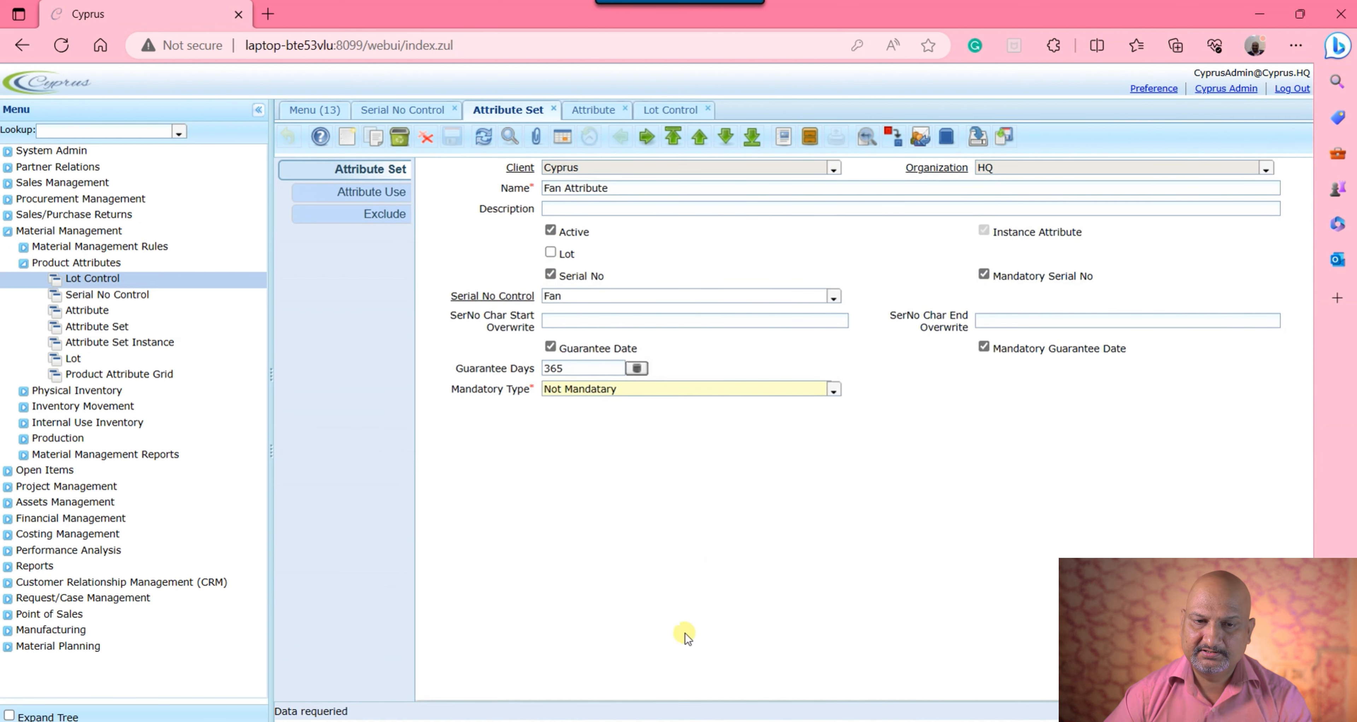
pyautogui.click(347, 137)
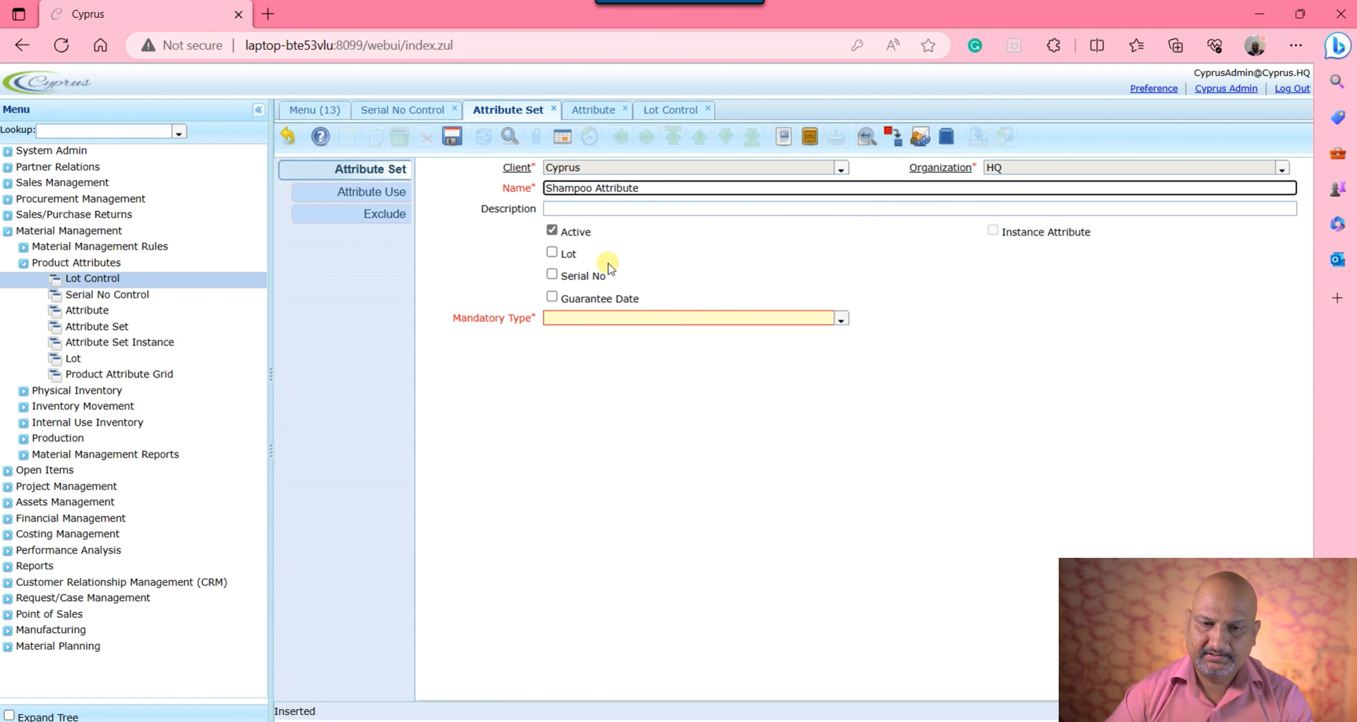
pyautogui.click(552, 254)
pyautogui.click(832, 274)
pyautogui.click(609, 313)
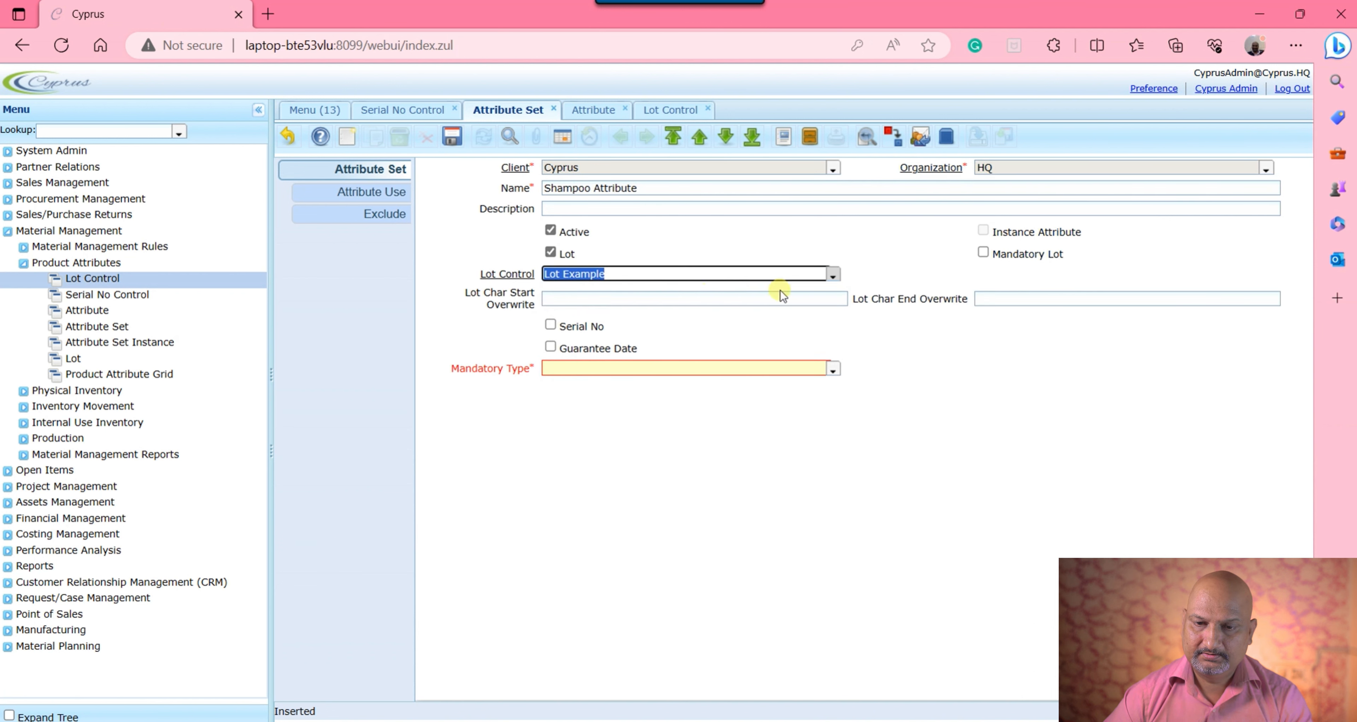
pyautogui.rightClick(813, 278)
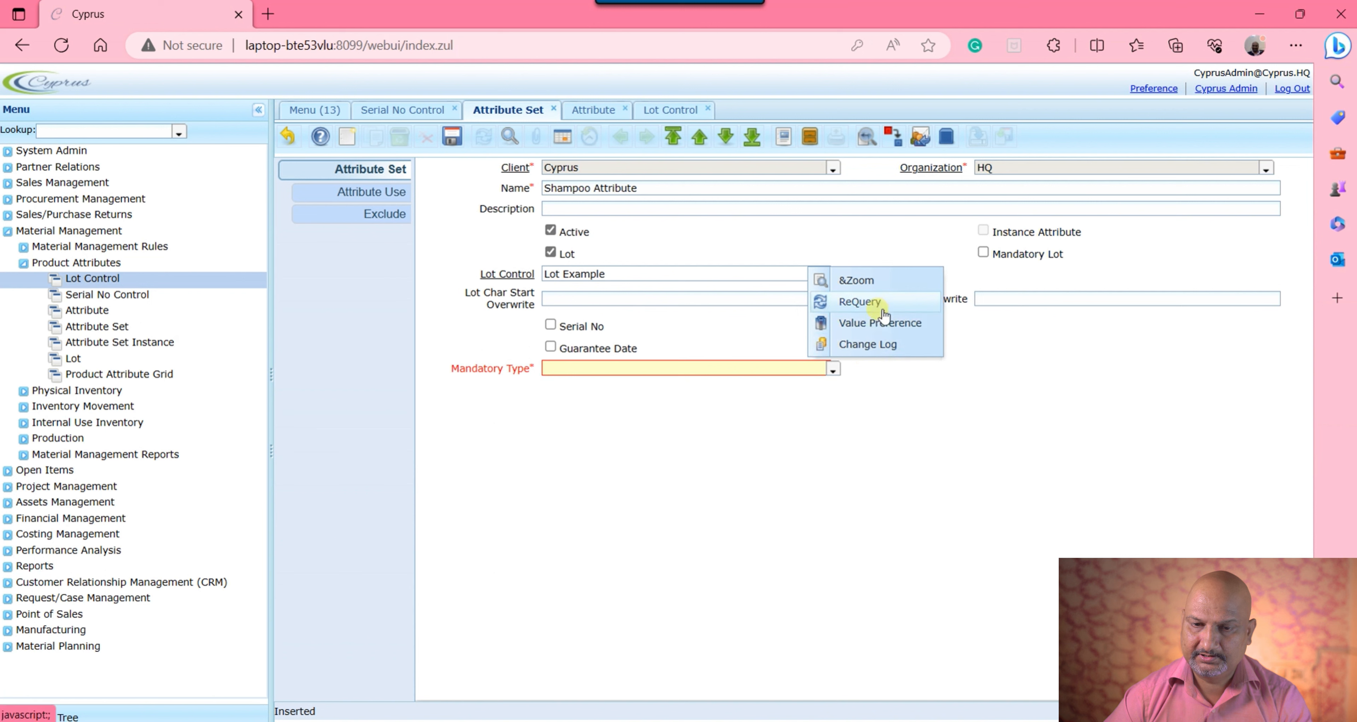
pyautogui.click(860, 302)
pyautogui.click(833, 274)
pyautogui.click(585, 330)
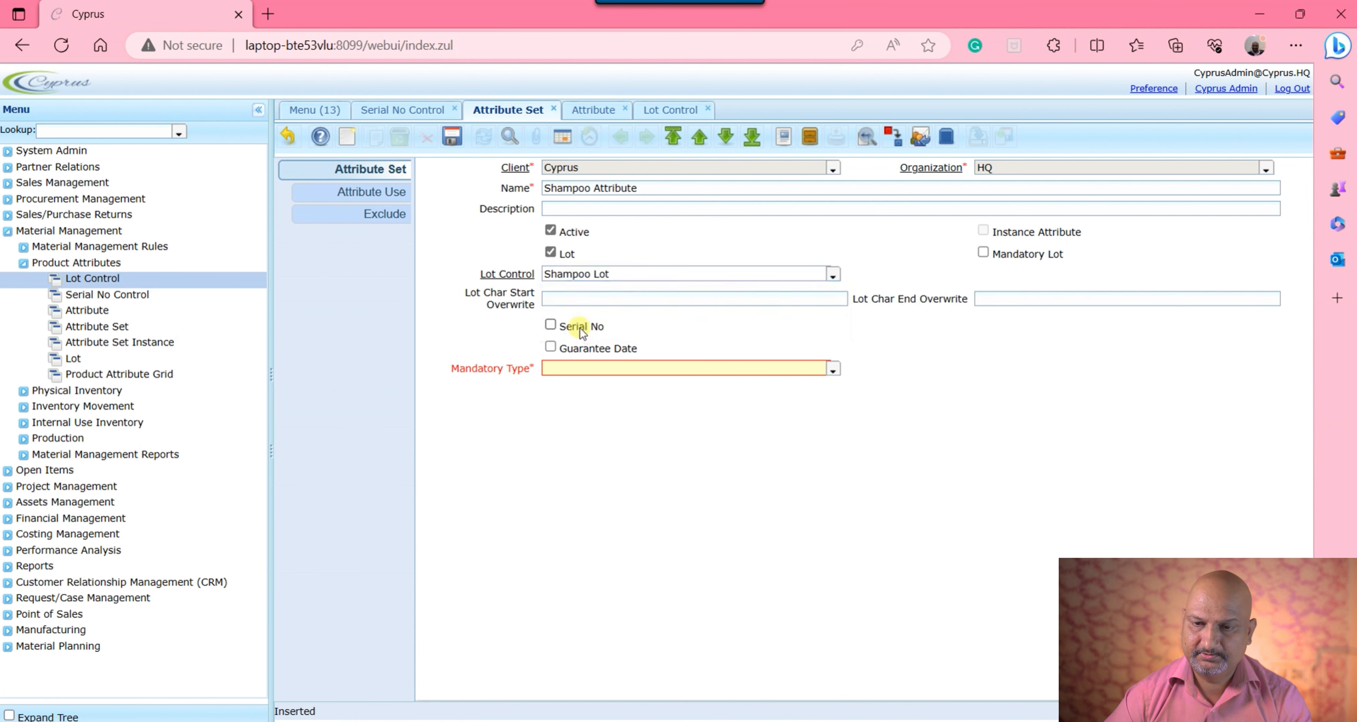
# Make the lot mandatory, set the mandatory type to Not Mandatary, and save the Shampoo Attribute set.
pyautogui.click(983, 253)
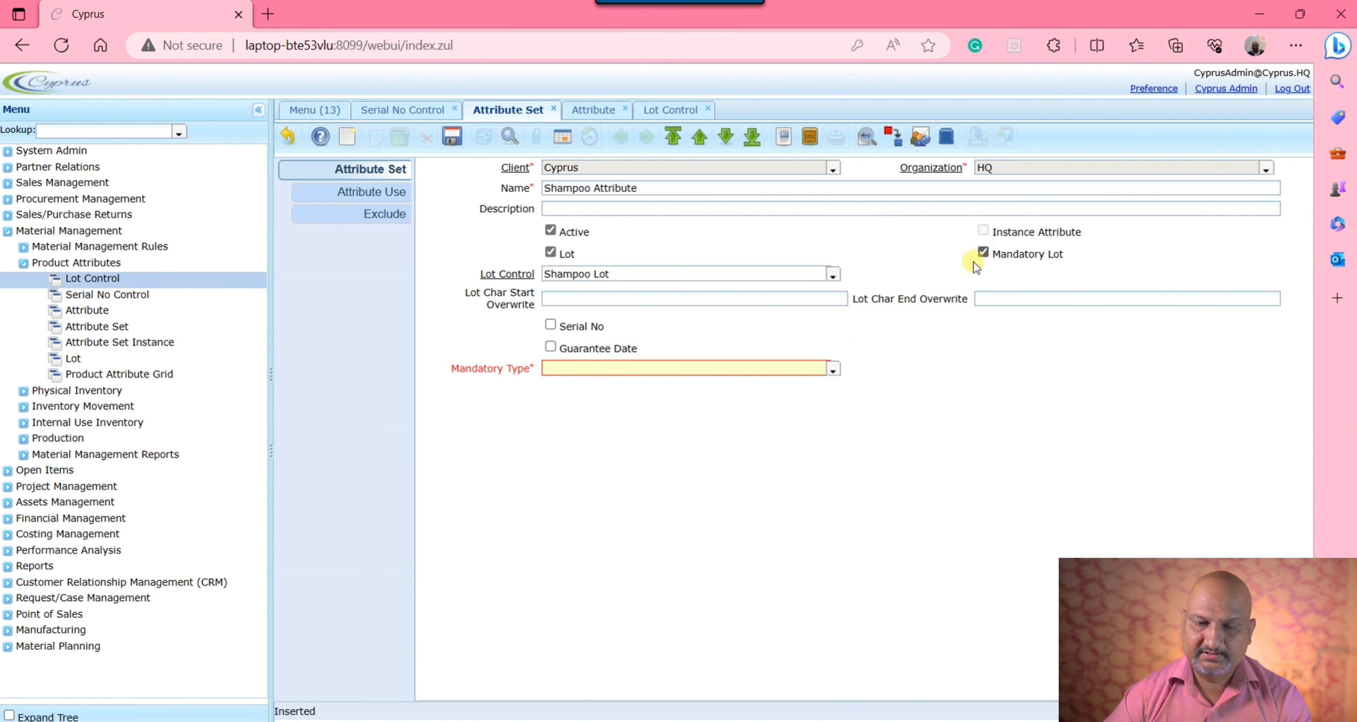
pyautogui.click(832, 369)
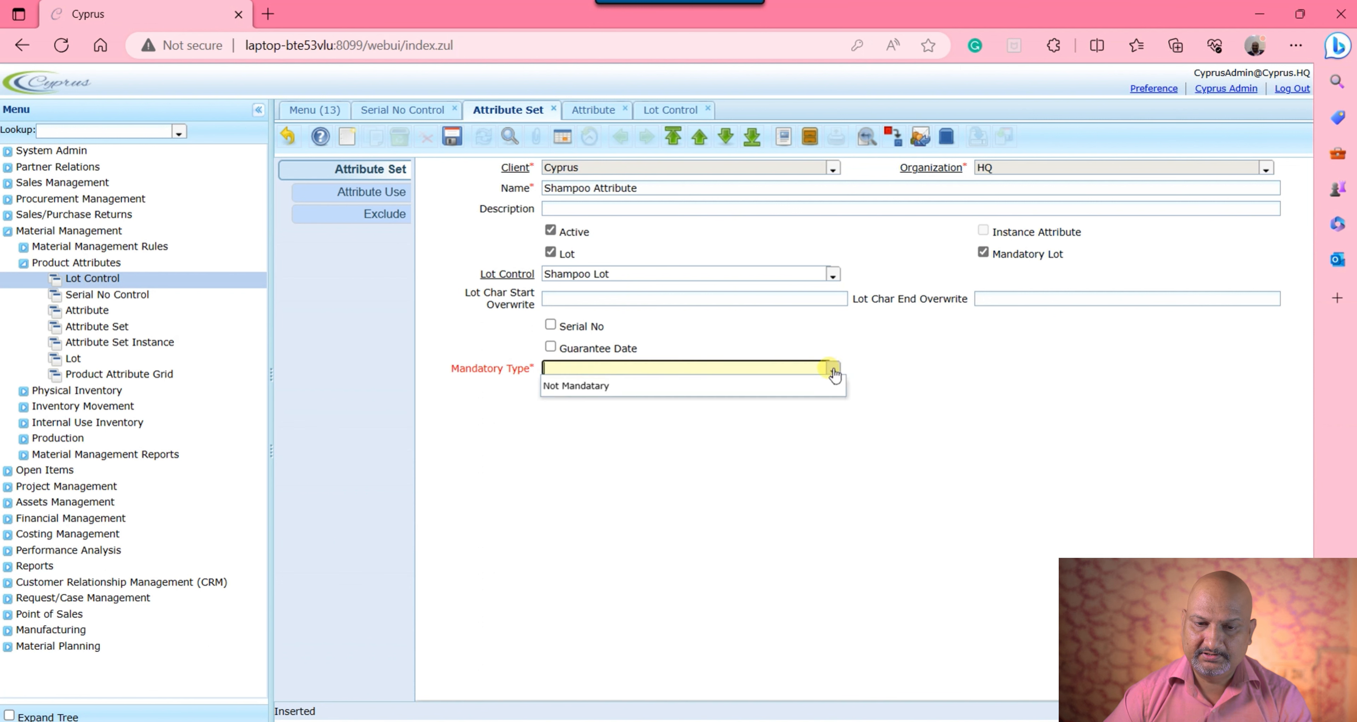
pyautogui.click(654, 387)
pyautogui.click(452, 137)
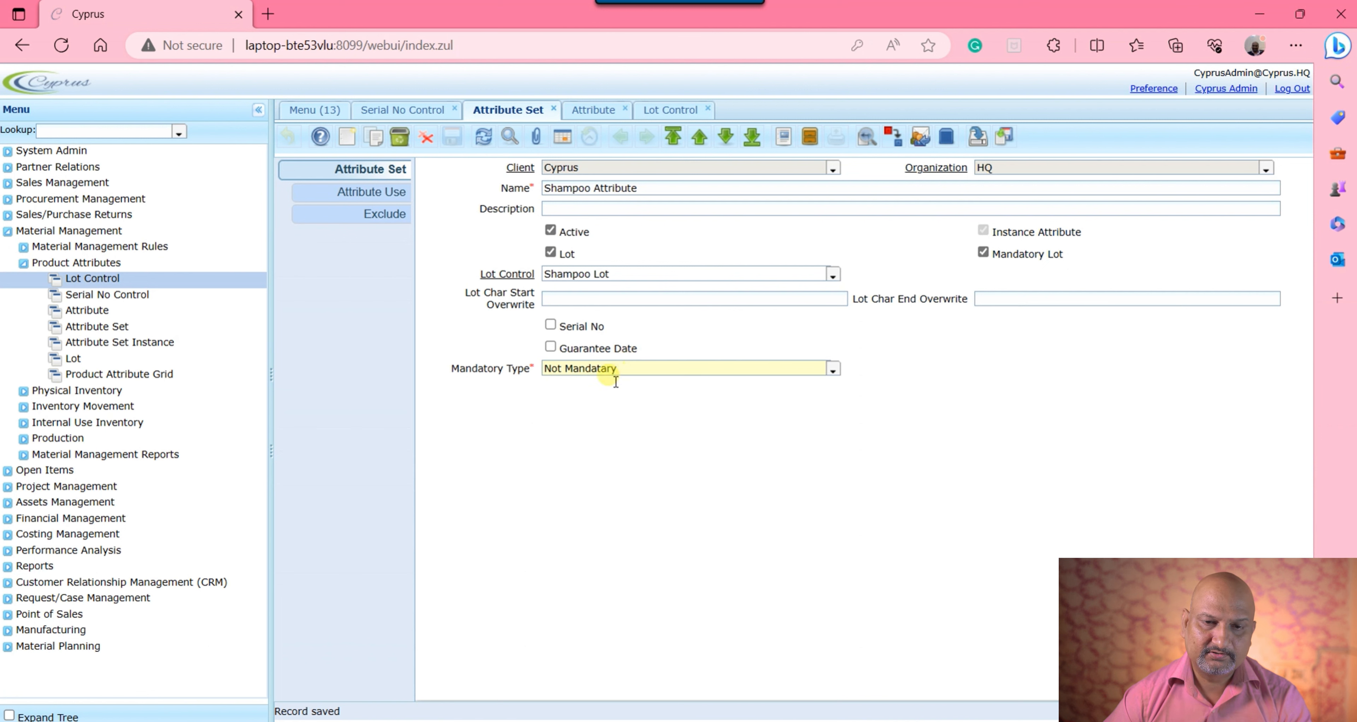
# Review the Color (R-G-B) attribute and its attribute values in list and single-record view.
pyautogui.click(588, 110)
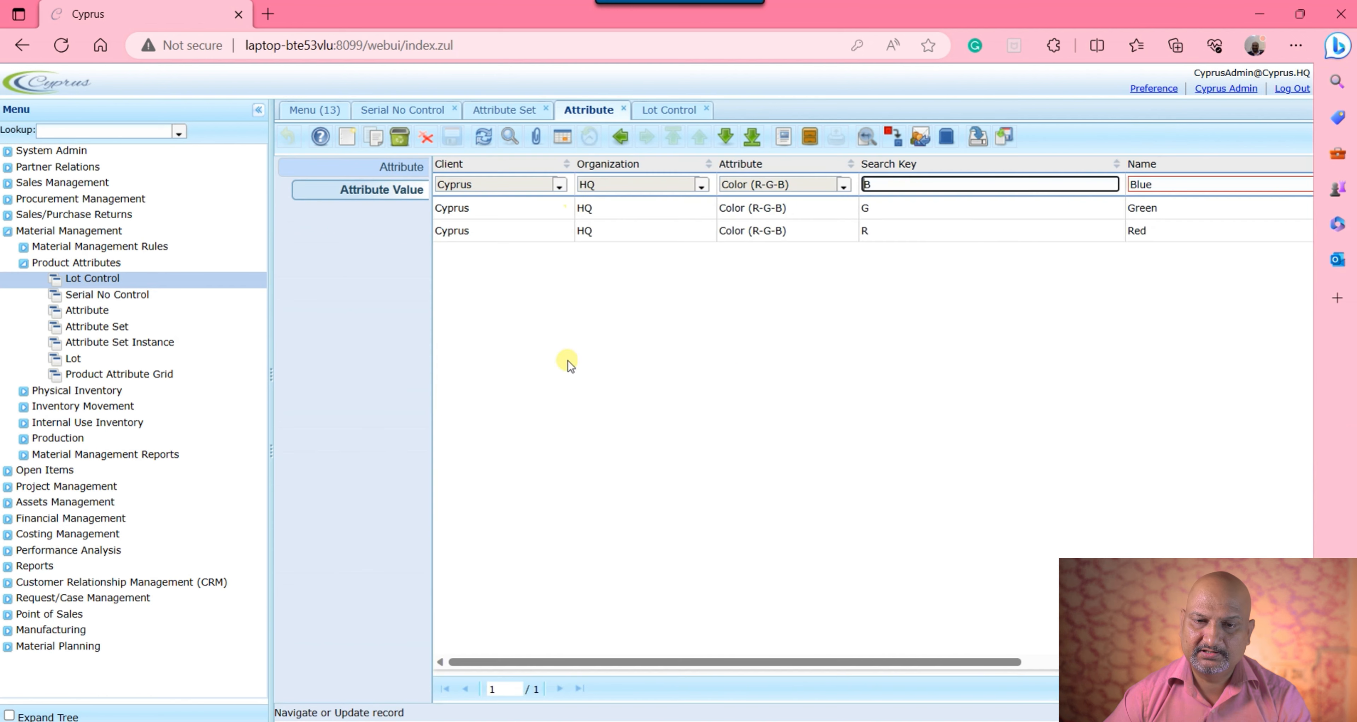
pyautogui.click(393, 169)
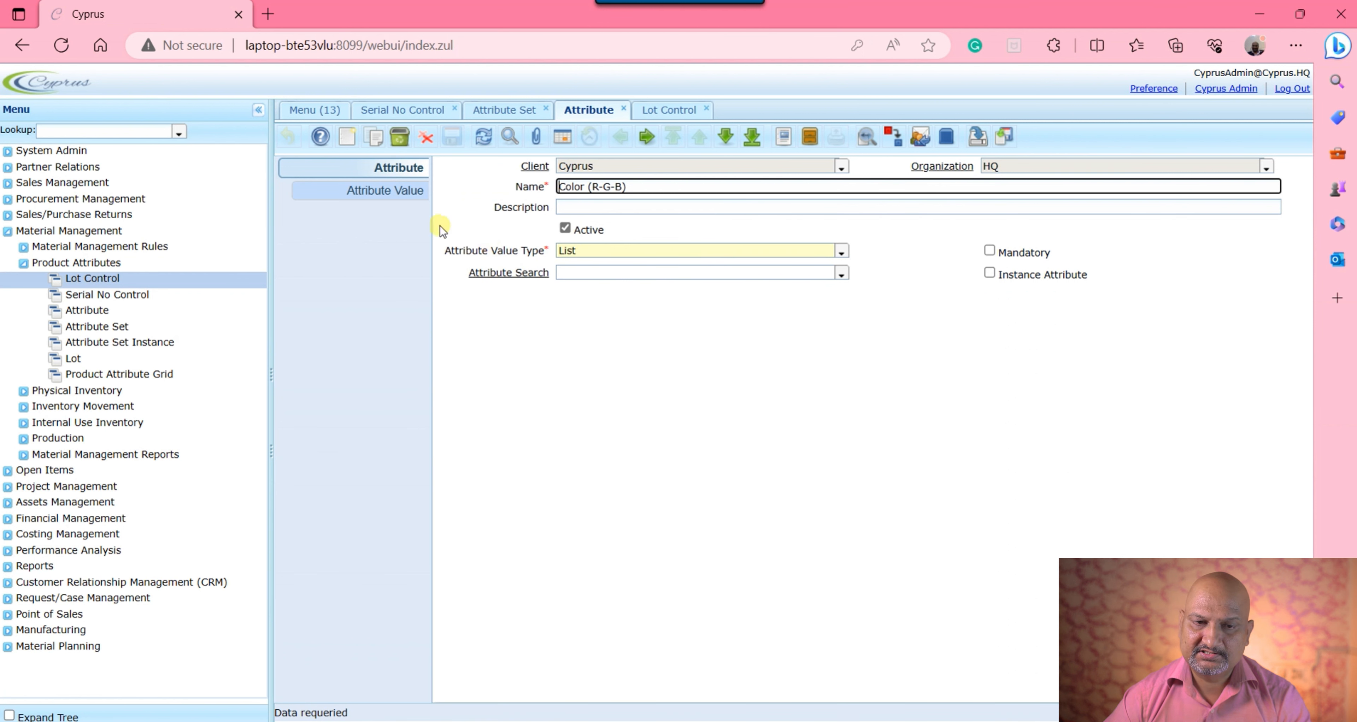
pyautogui.click(385, 204)
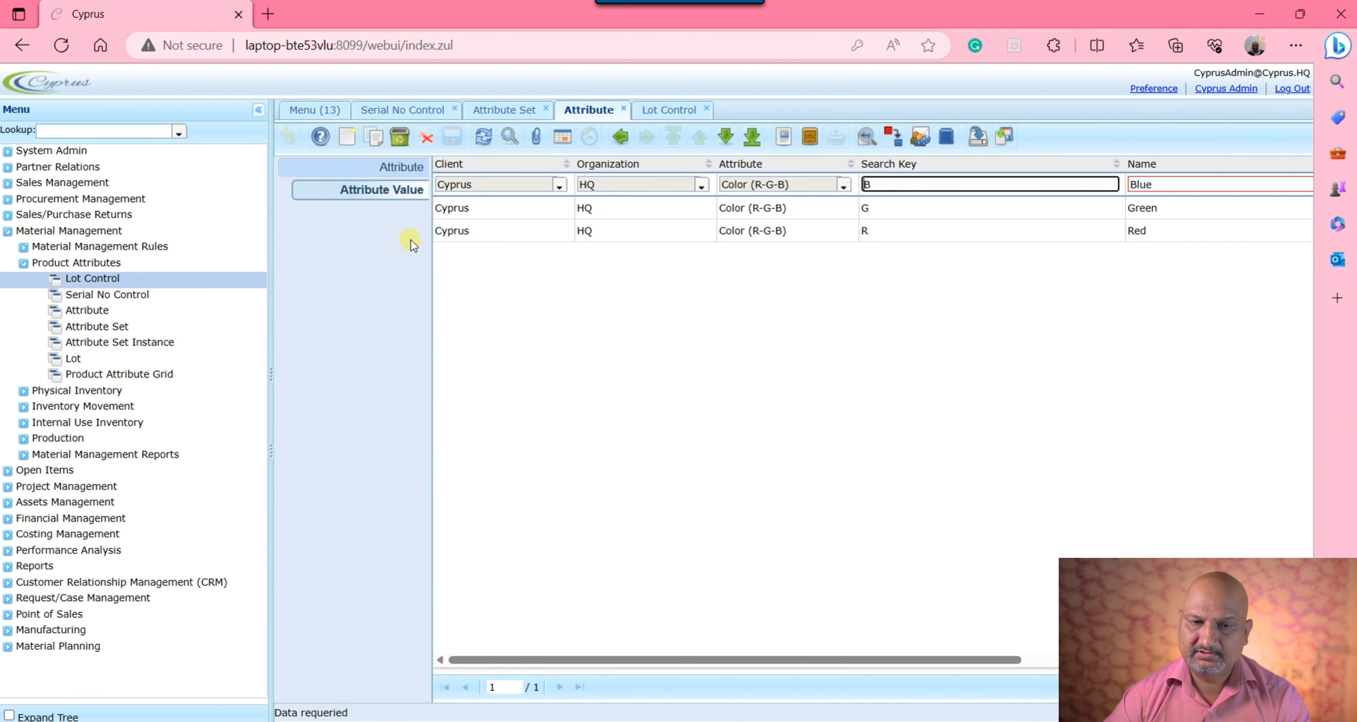
pyautogui.click(565, 140)
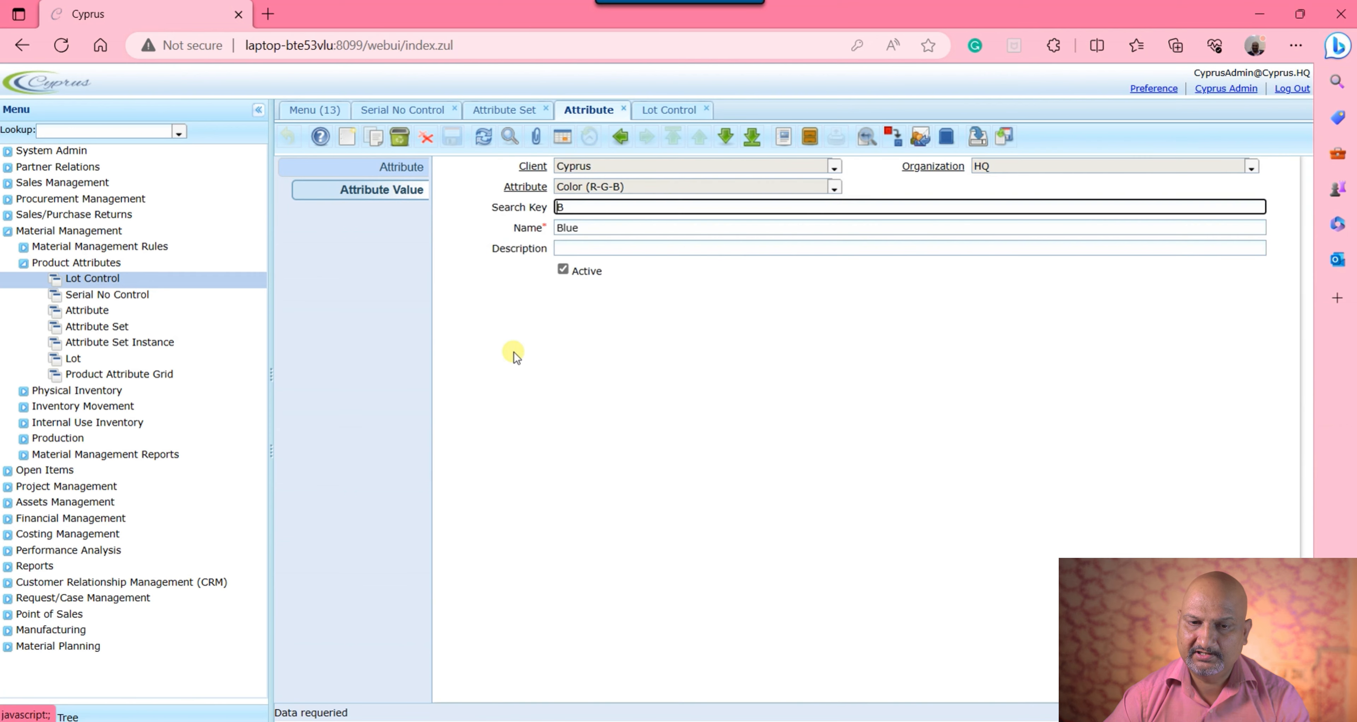
pyautogui.click(417, 167)
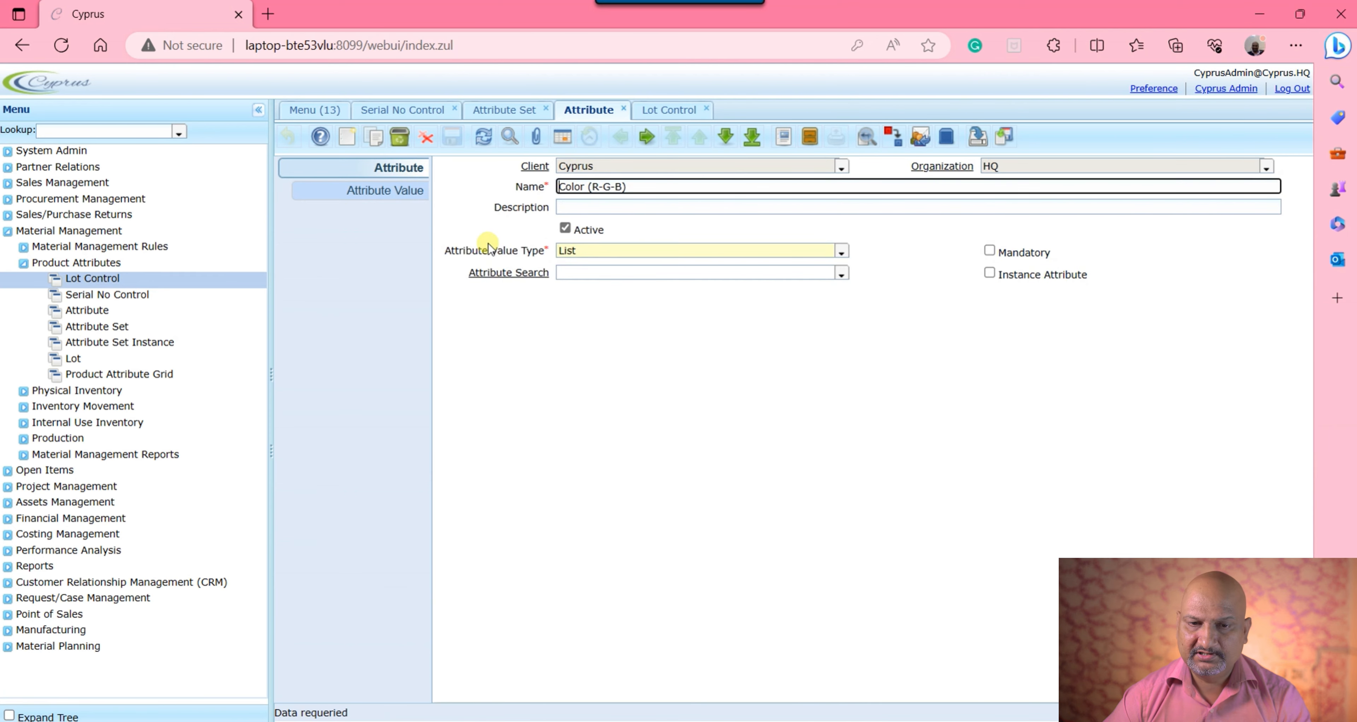
# Examine the Size (S-M-L) attribute's definition and go through its individual attribute values.
pyautogui.click(563, 138)
pyautogui.click(771, 231)
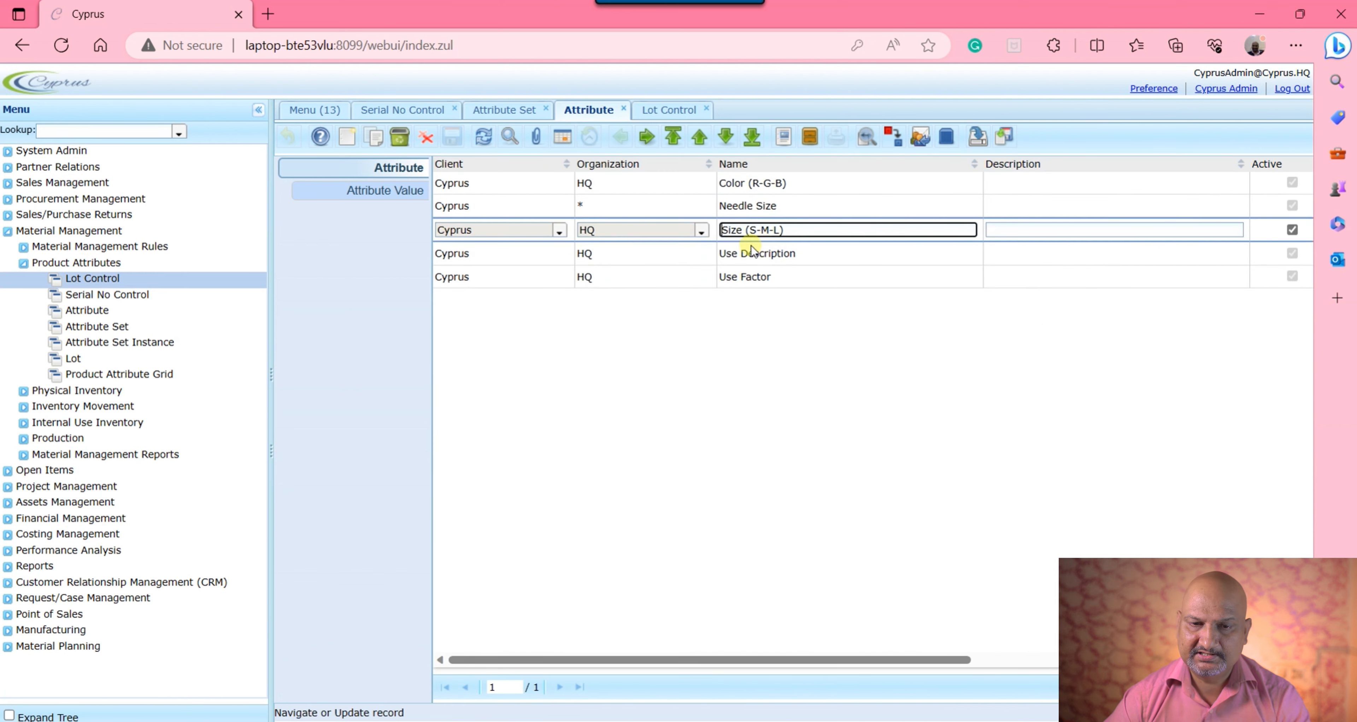
pyautogui.click(563, 138)
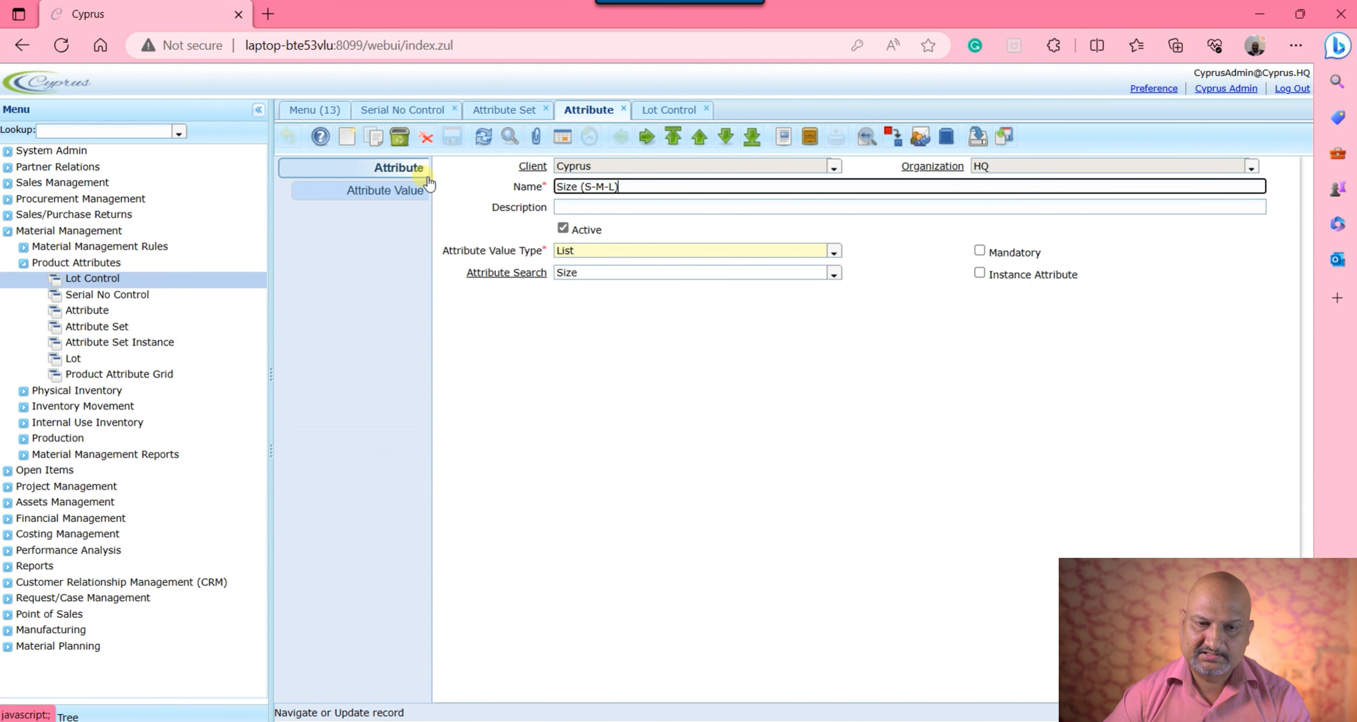
pyautogui.click(406, 189)
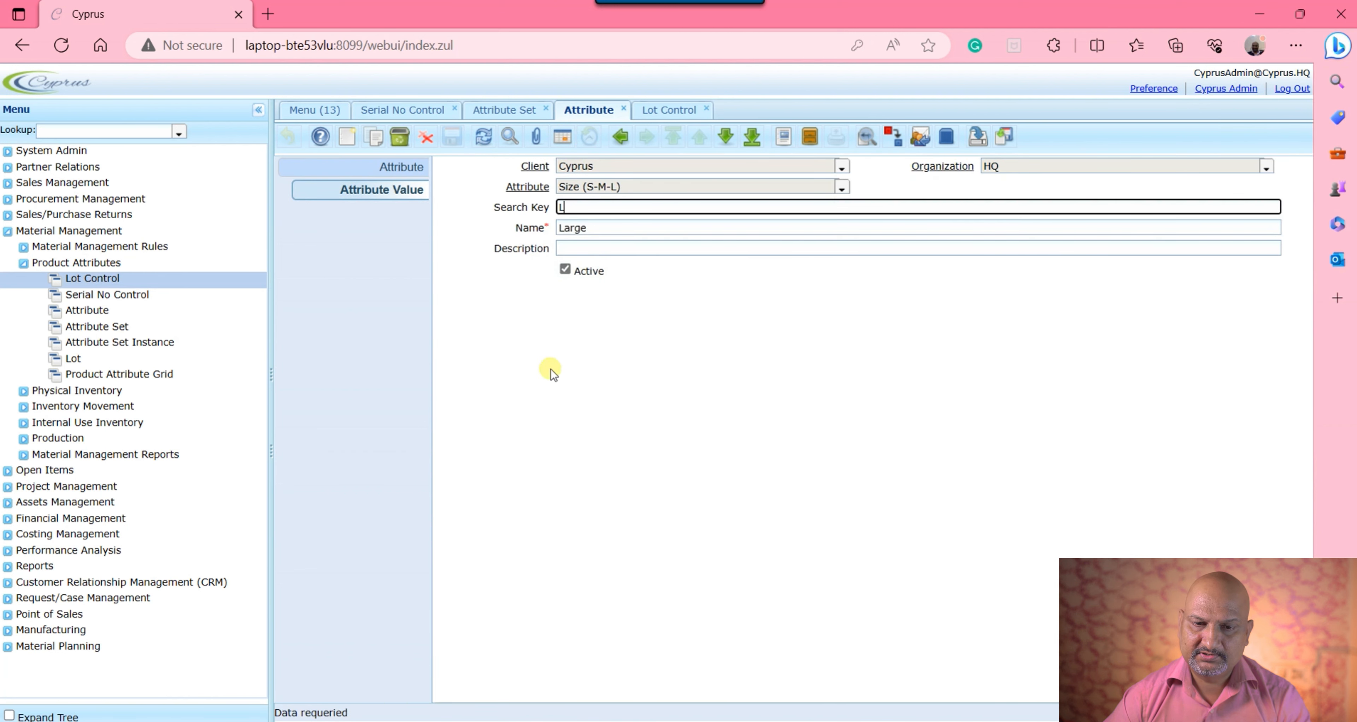
pyautogui.click(726, 138)
pyautogui.click(727, 138)
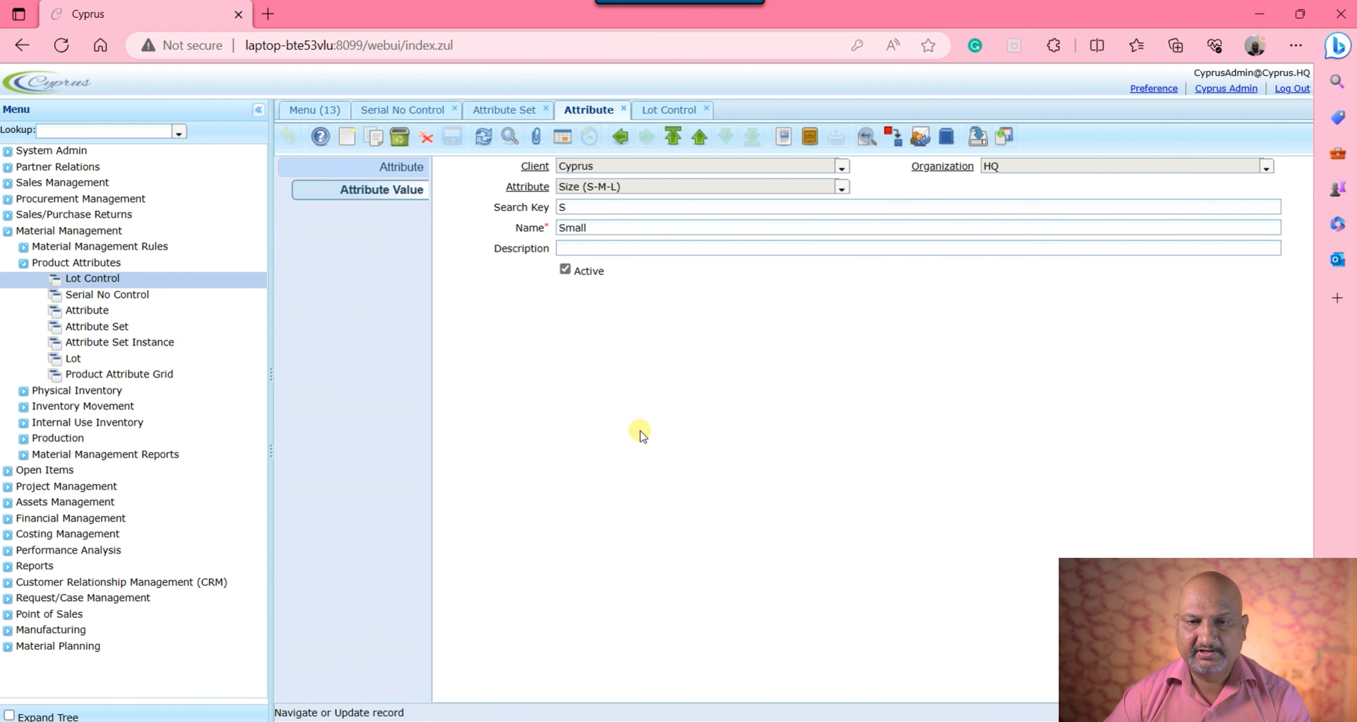
# Create an attribute set named T-Shirt with mandatory type Not Mandatary and save the record.
pyautogui.click(504, 109)
pyautogui.click(409, 141)
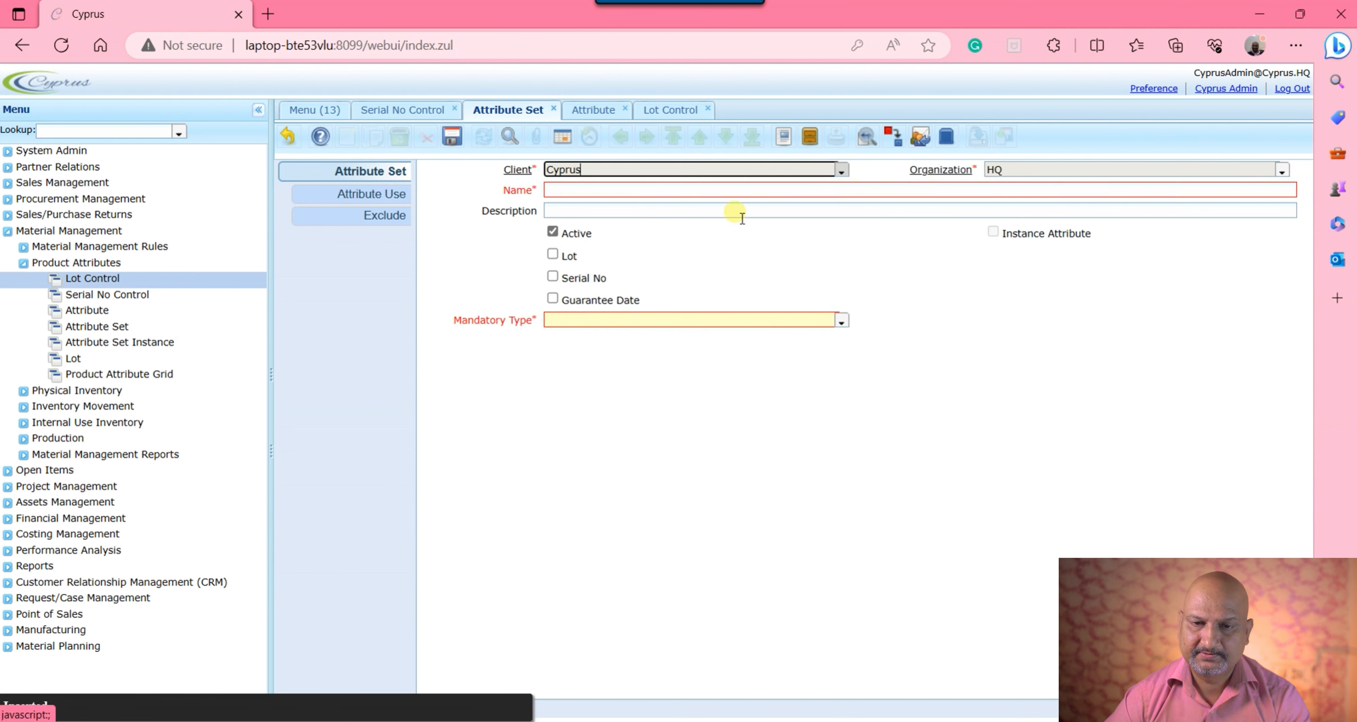
pyautogui.click(735, 189)
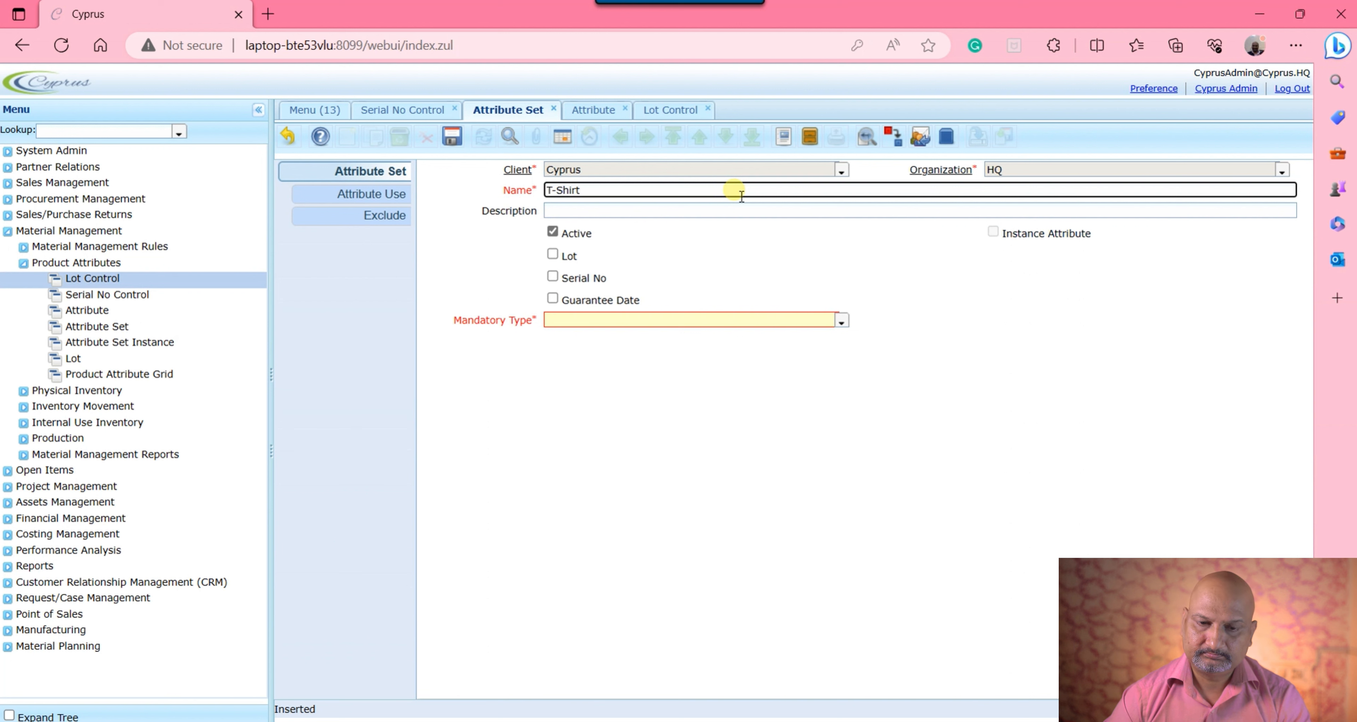
pyautogui.click(841, 321)
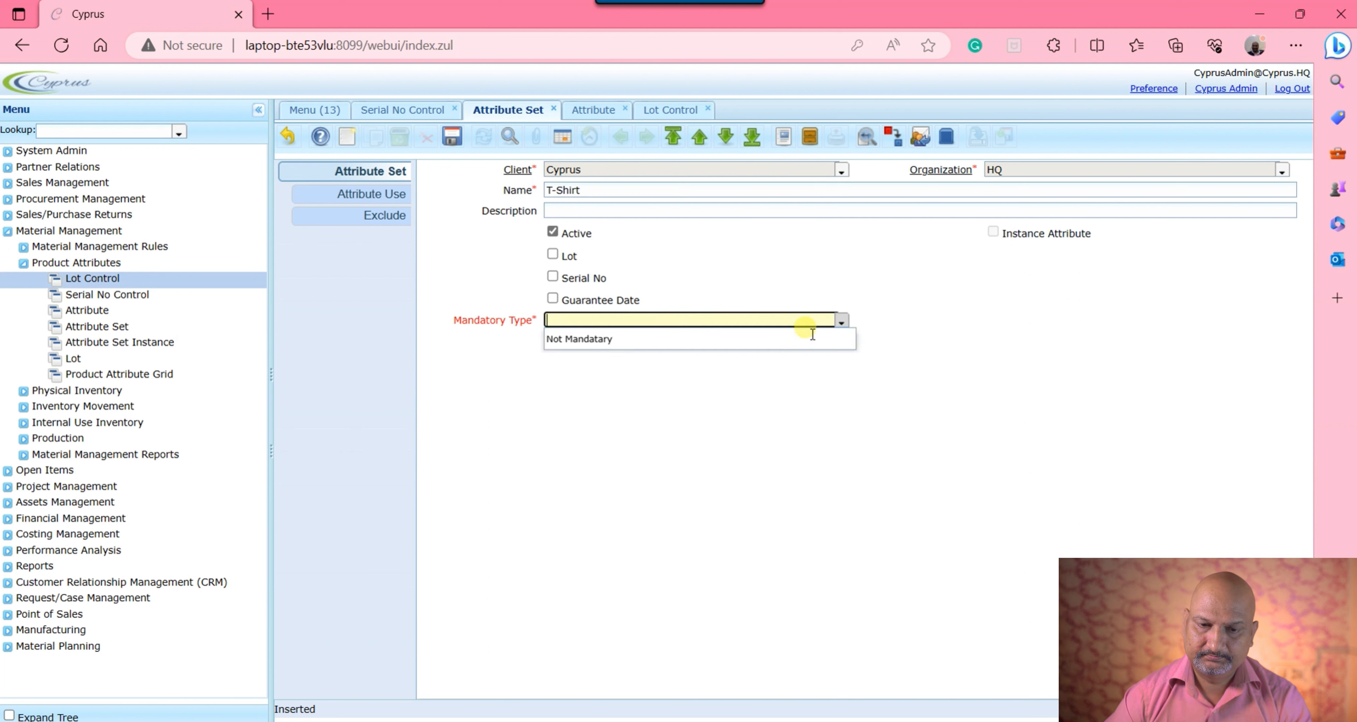
pyautogui.click(663, 340)
pyautogui.click(452, 137)
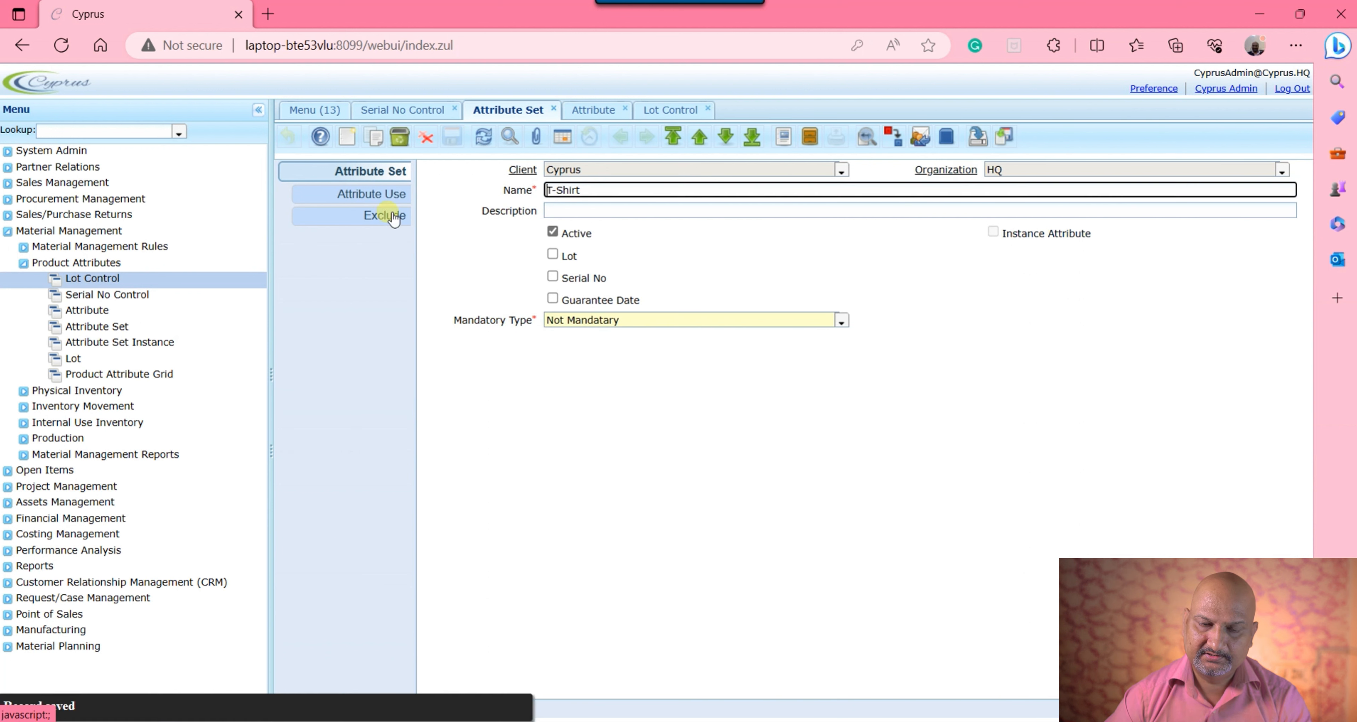
# Add Color (R-G-B) as an attribute use of the T-Shirt set with sequence 10 and save it.
pyautogui.click(372, 193)
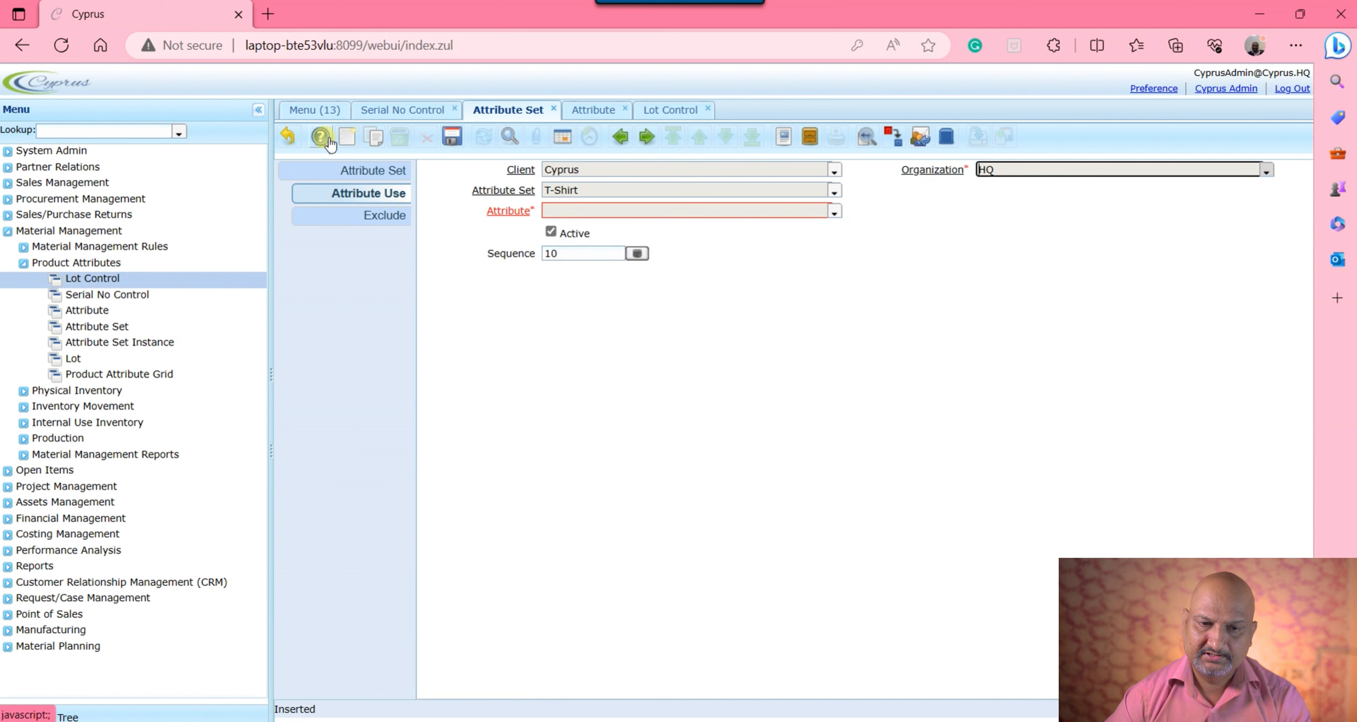
pyautogui.click(834, 212)
pyautogui.click(603, 251)
pyautogui.click(452, 138)
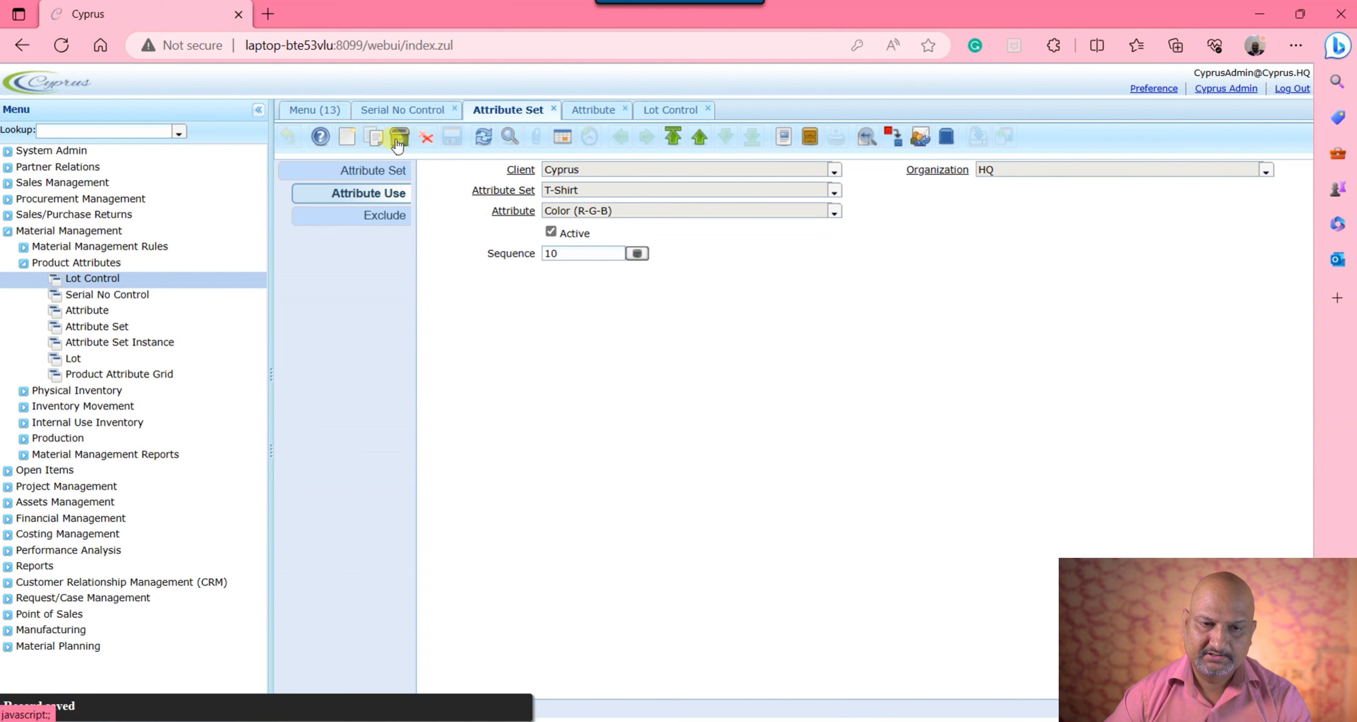
# Add Size (S-M-L) as a second attribute use with sequence 20 and return to the T-Shirt set record.
pyautogui.click(836, 213)
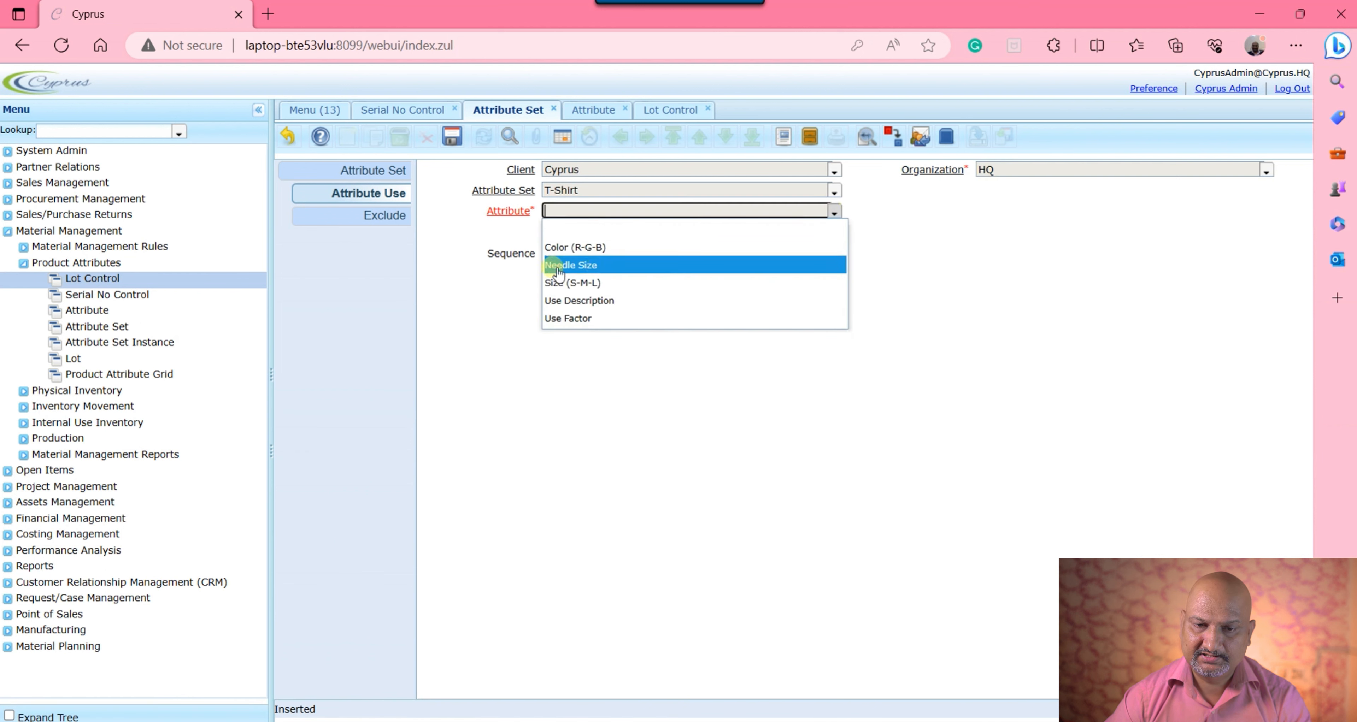
pyautogui.click(582, 282)
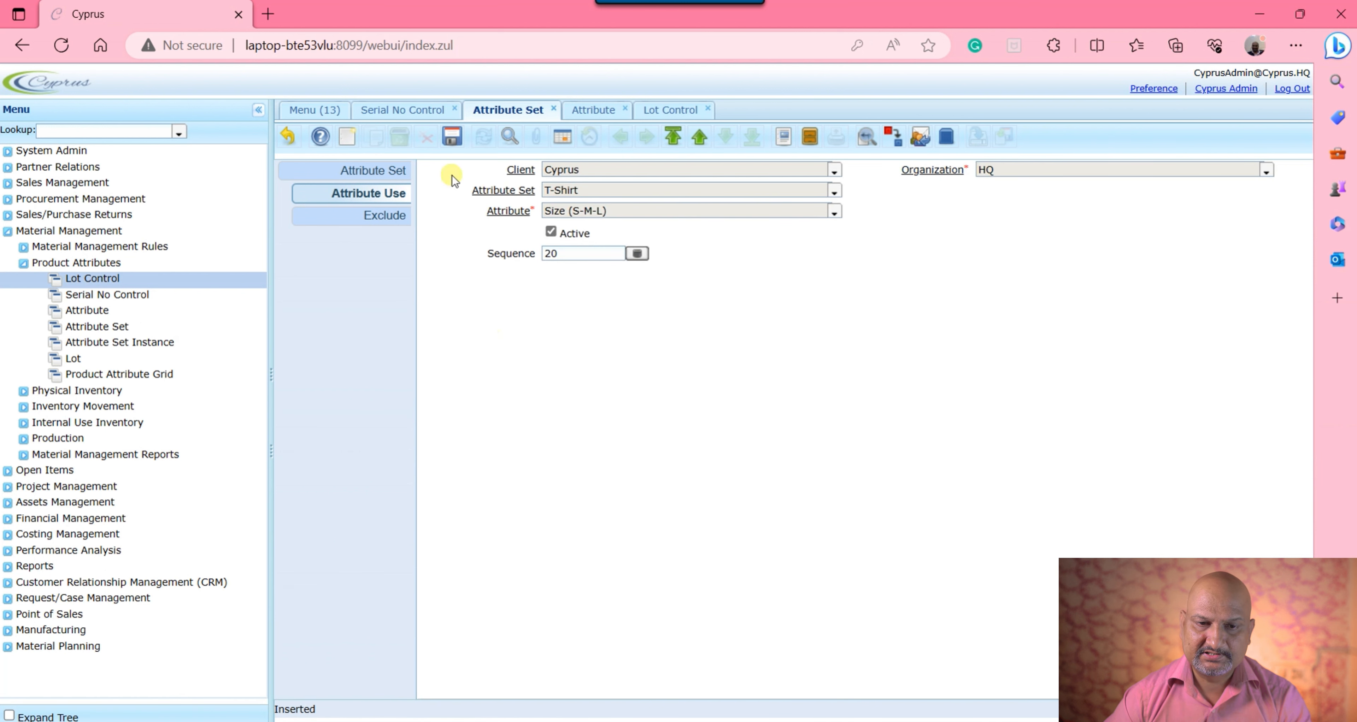
pyautogui.click(366, 168)
pyautogui.click(664, 524)
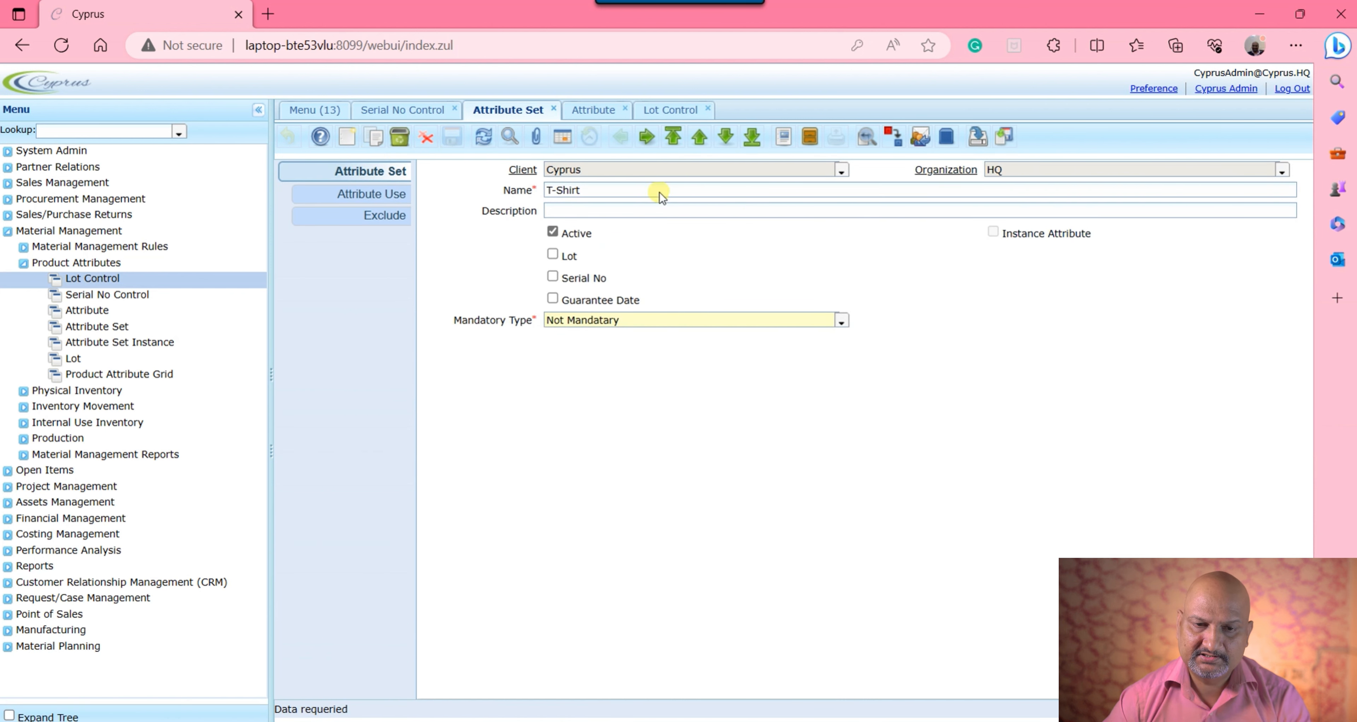
# Close the Attribute Set, Attribute, Lot Control and Serial No Control windows.
pyautogui.click(554, 110)
pyautogui.click(536, 109)
pyautogui.click(546, 109)
pyautogui.click(463, 110)
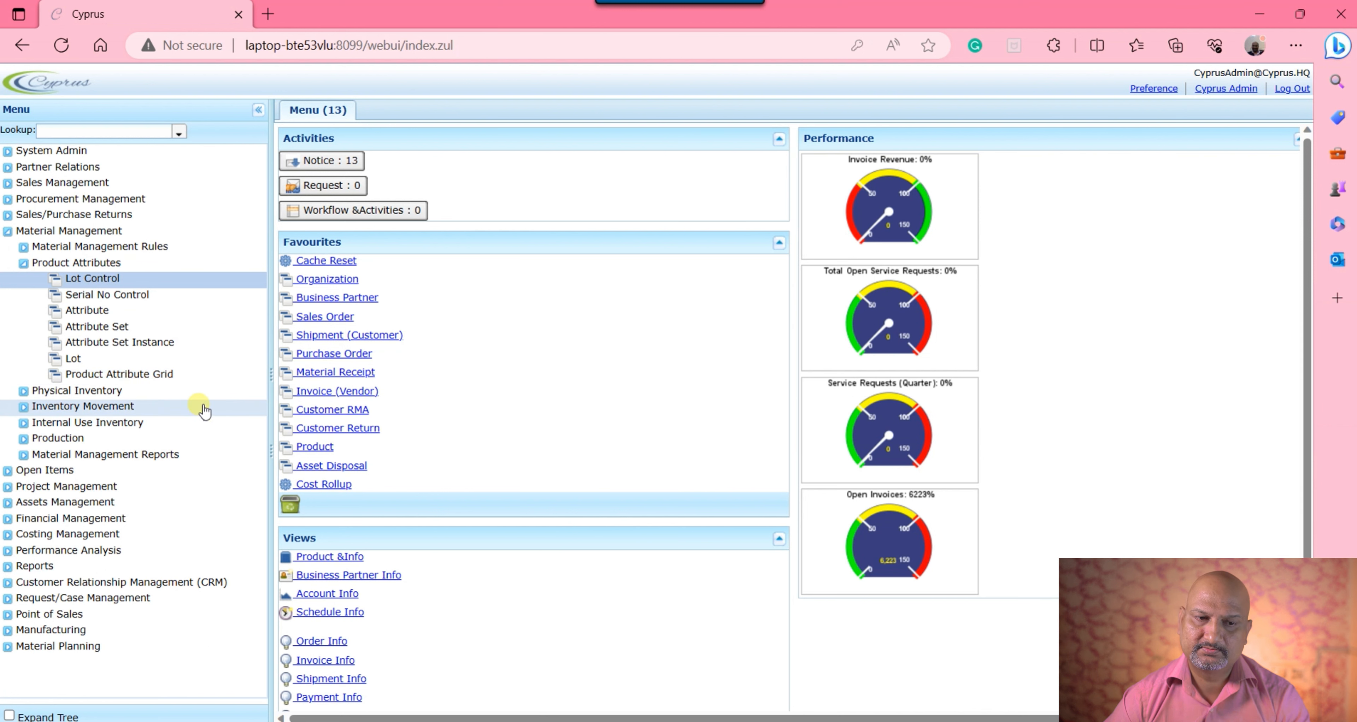
# Open the Product Attribute Grid and choose Color (R-G-B) as Attribute 1.
pyautogui.click(145, 374)
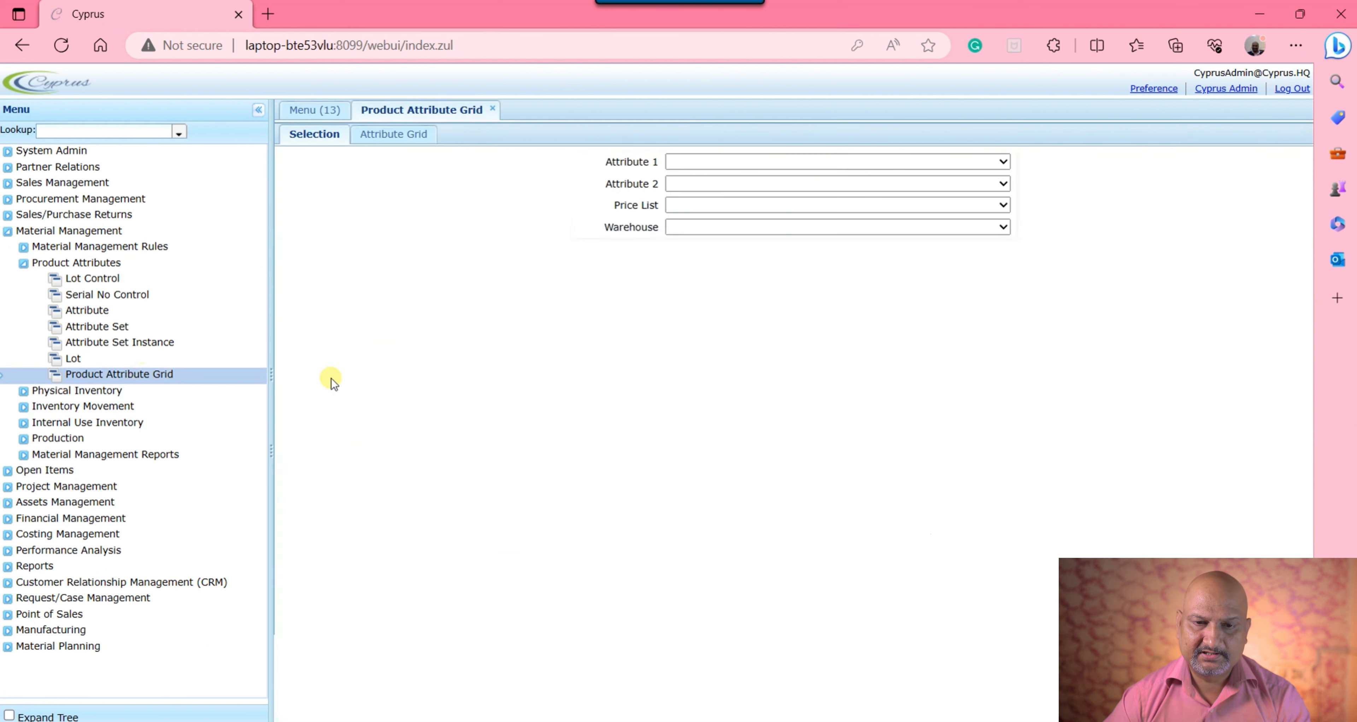
pyautogui.click(1005, 164)
pyautogui.click(785, 195)
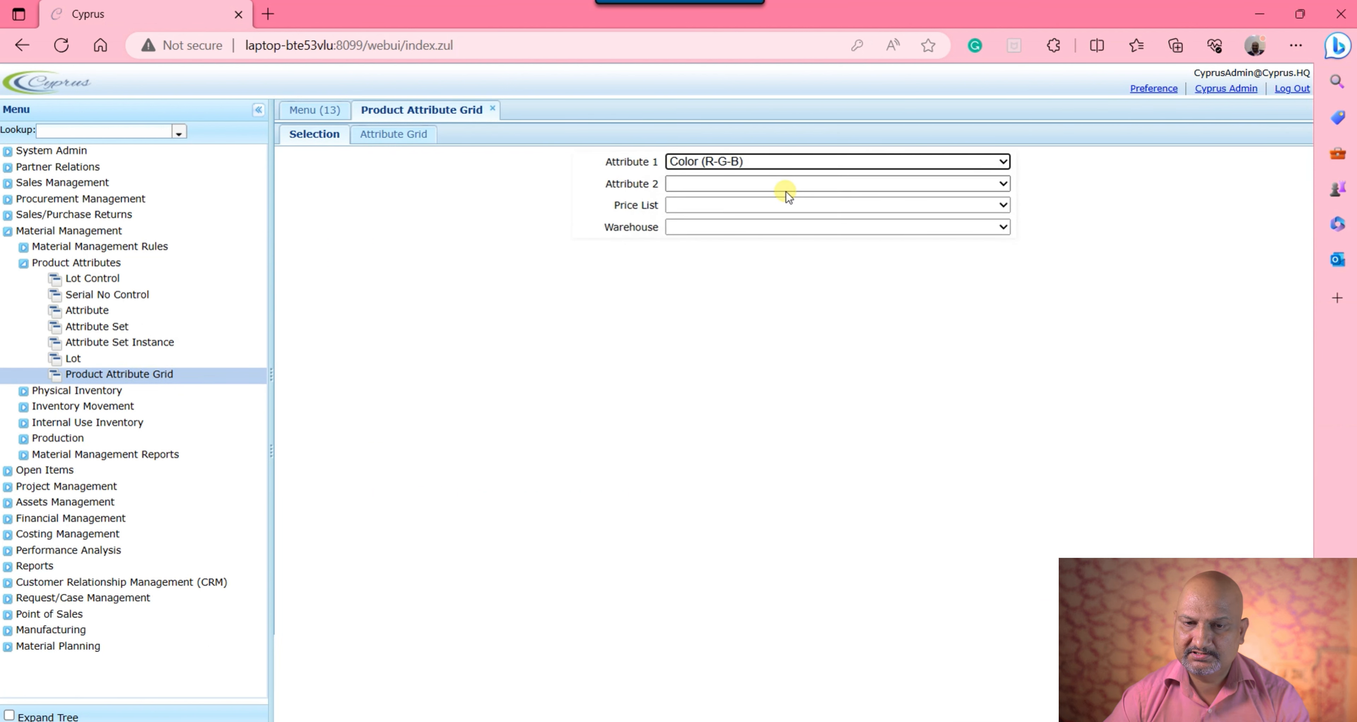